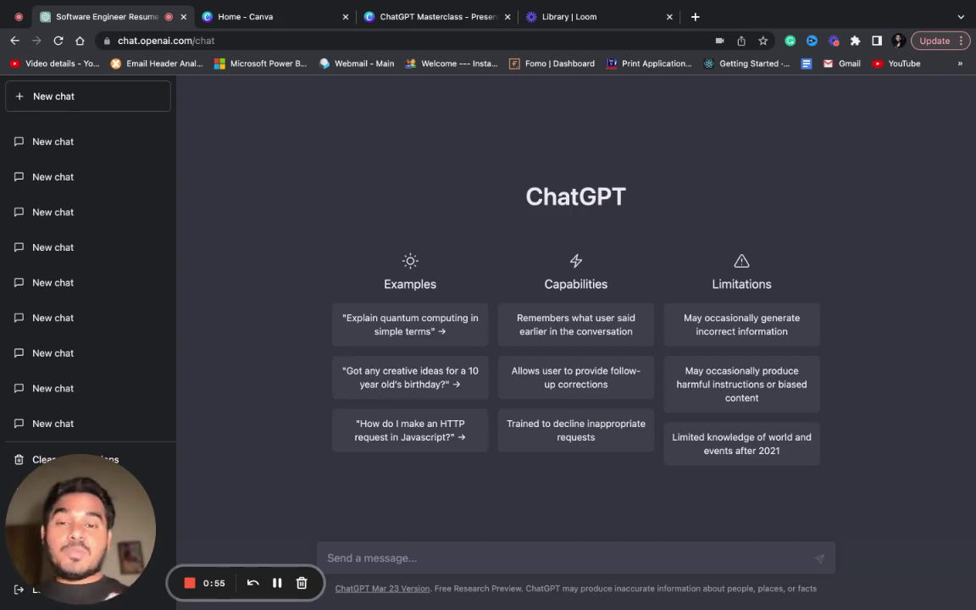
Step: Send a request for a one-week core Java interview roadmap for a fresher graduate at company abc
click(485, 560)
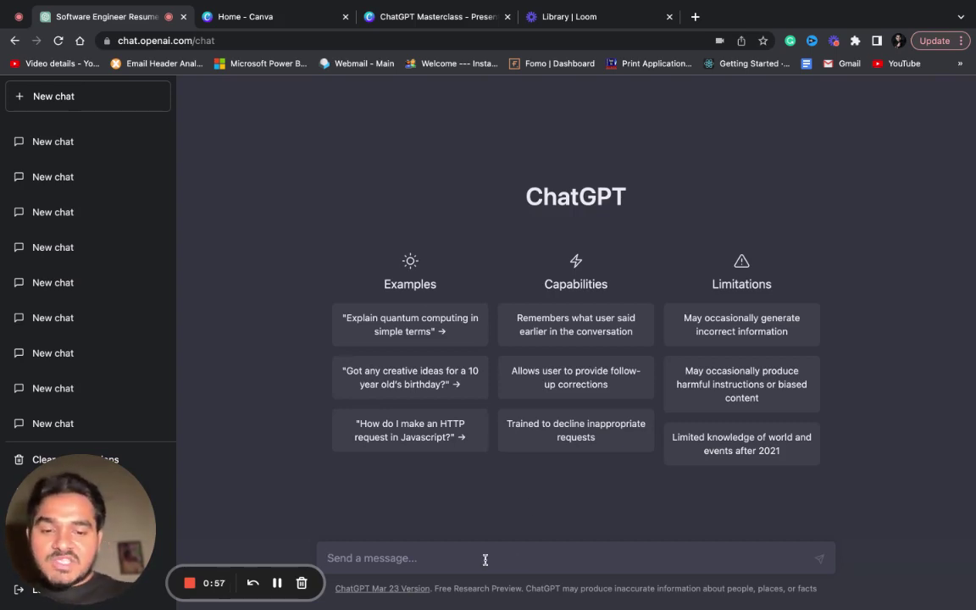
text(I have a)
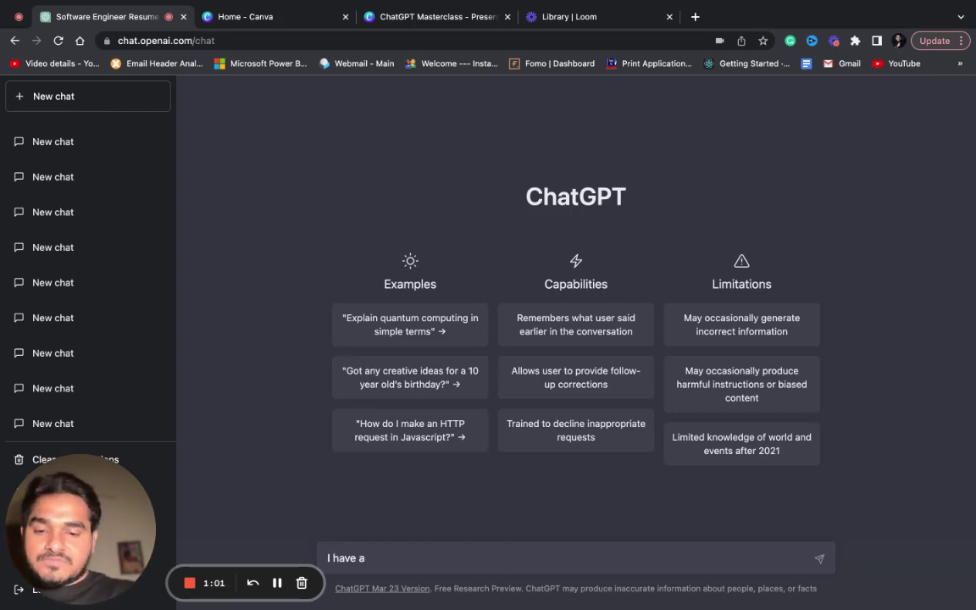
text( Java intee)
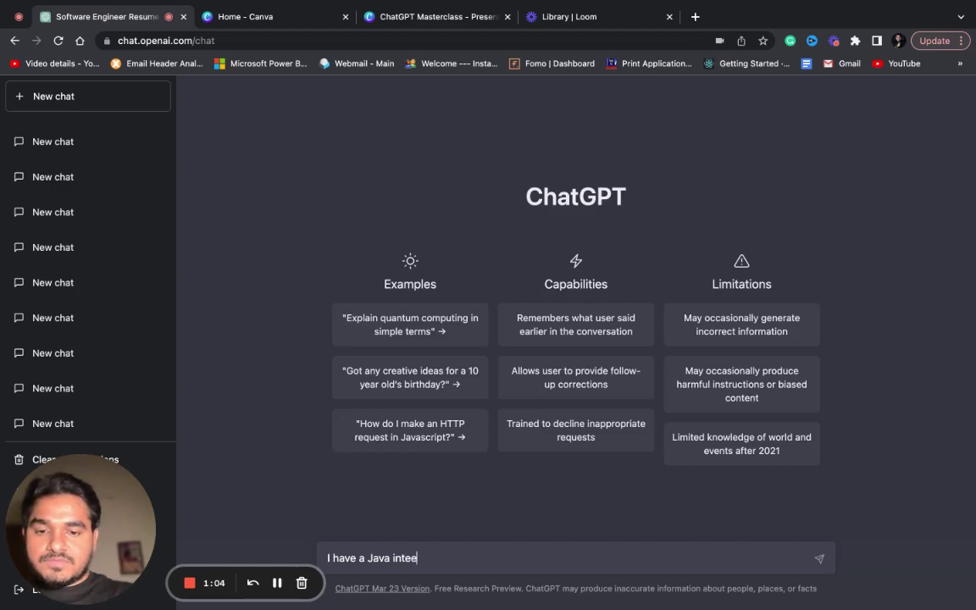
key(BackSpace)
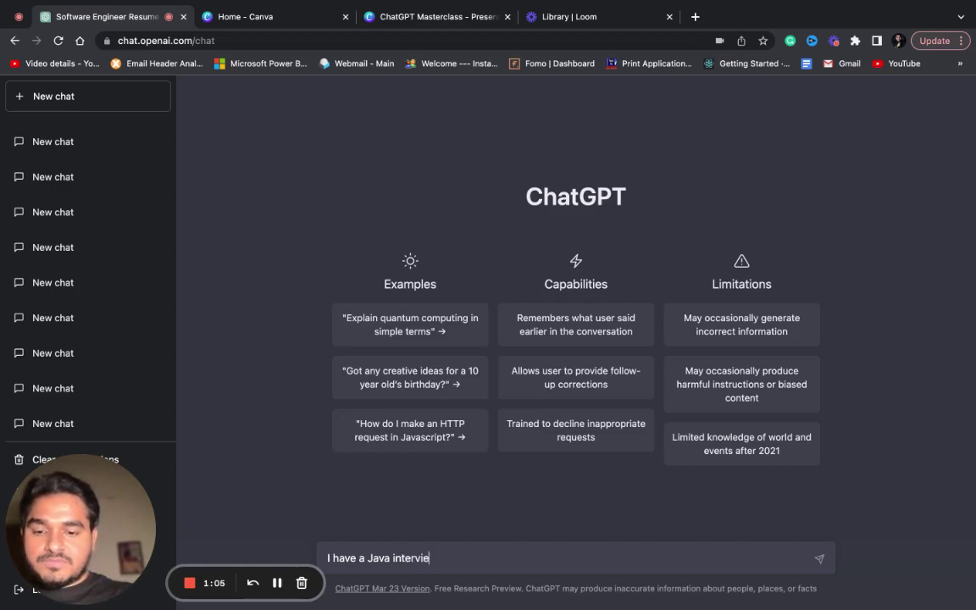
text(w tomorrow. )
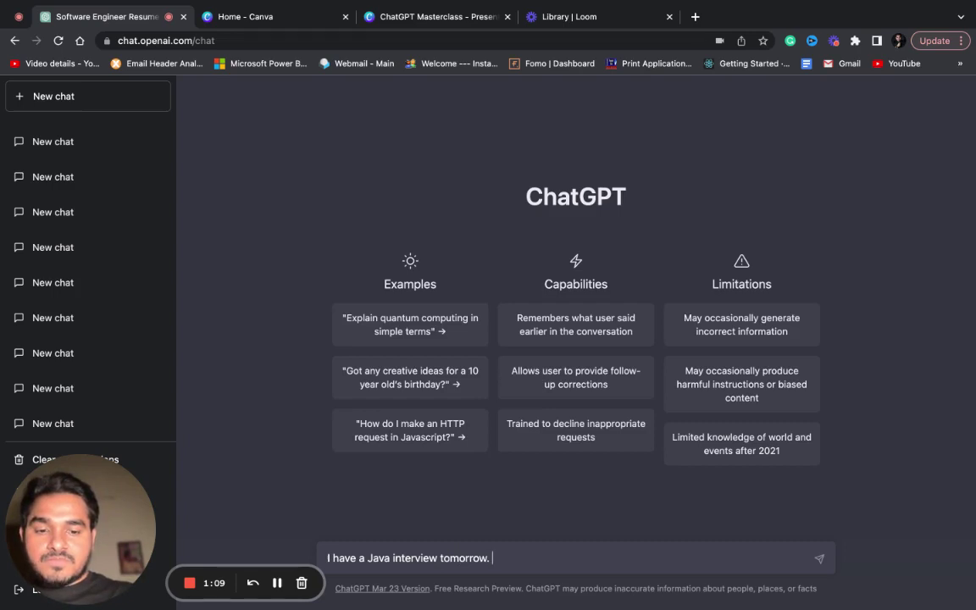
text(I am a fresh)
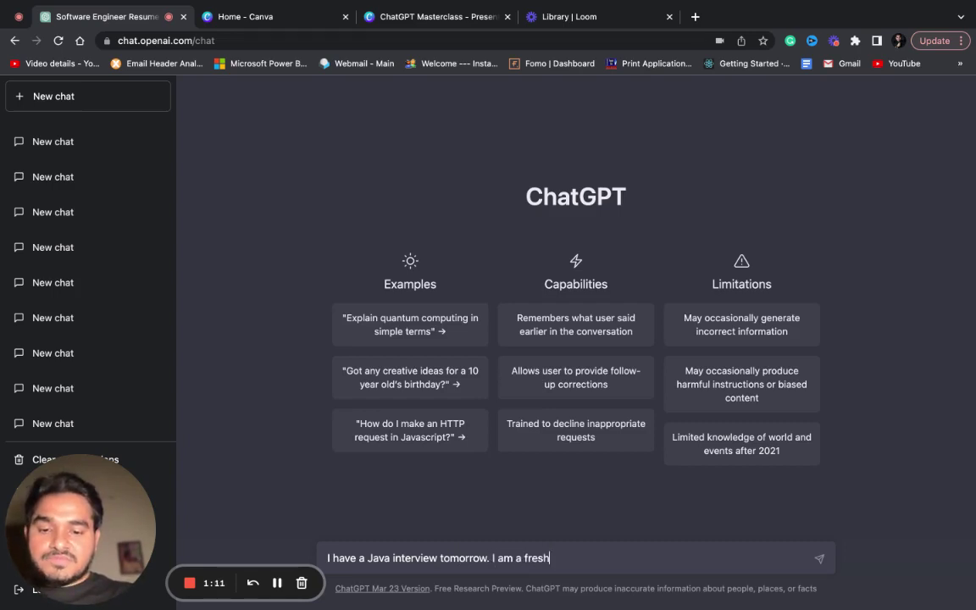
text(er graduate w)
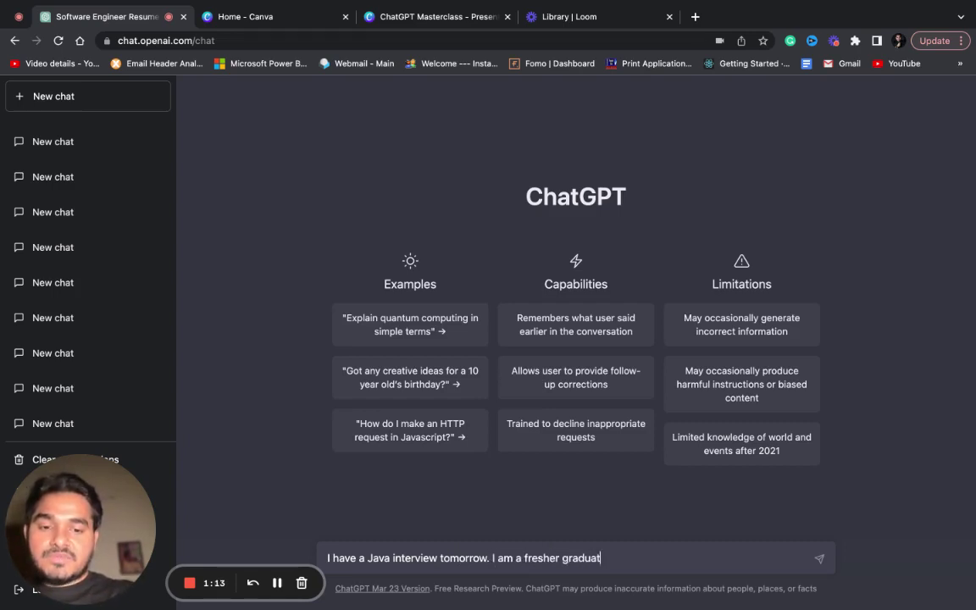
text(ith bas)
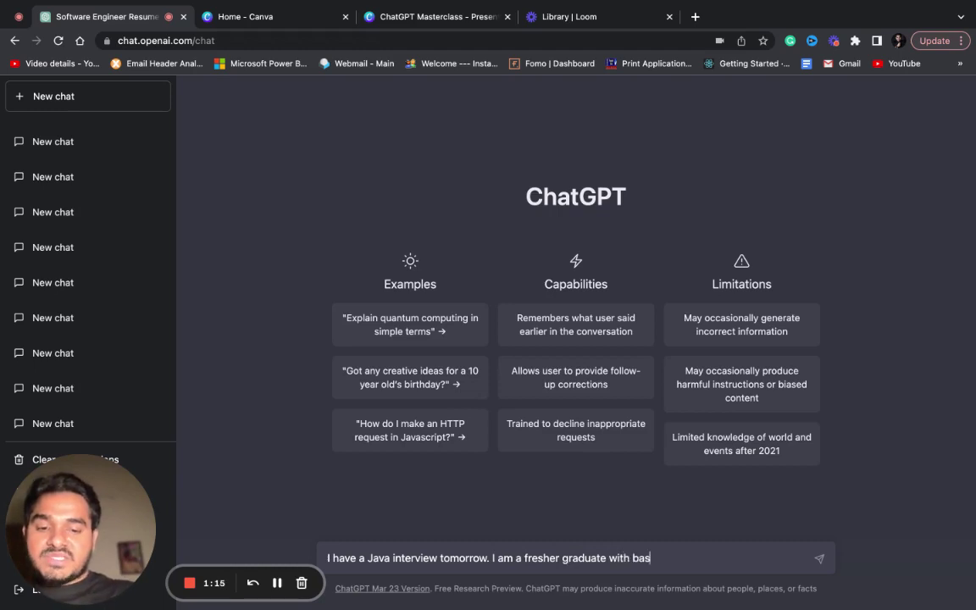
text(ic knowledge)
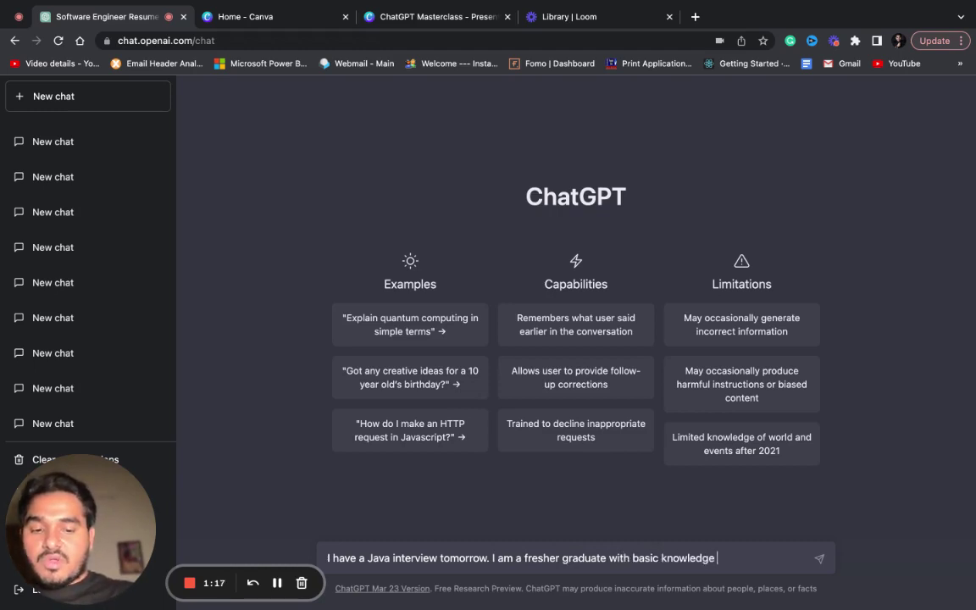
text( on core java)
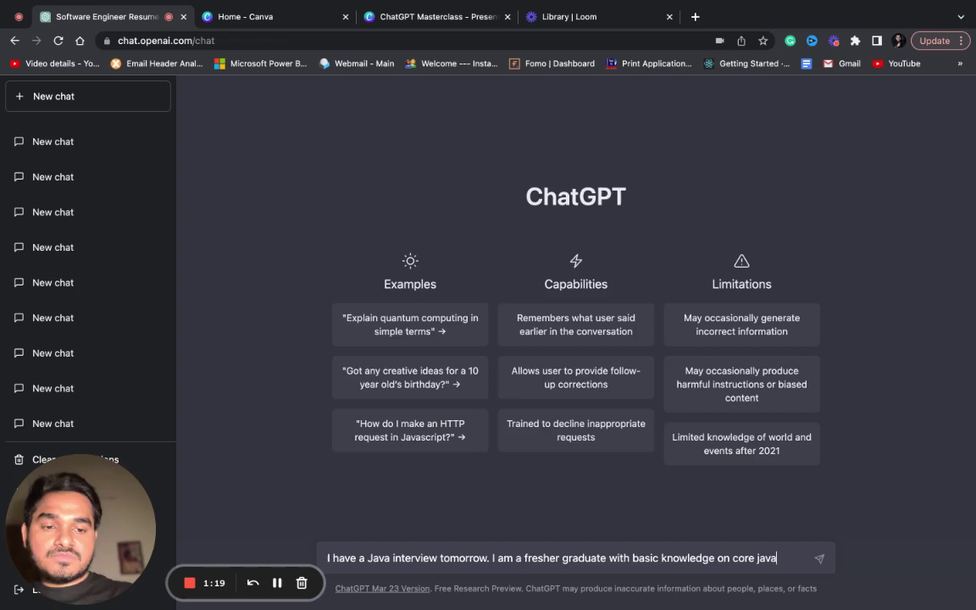
text( and t)
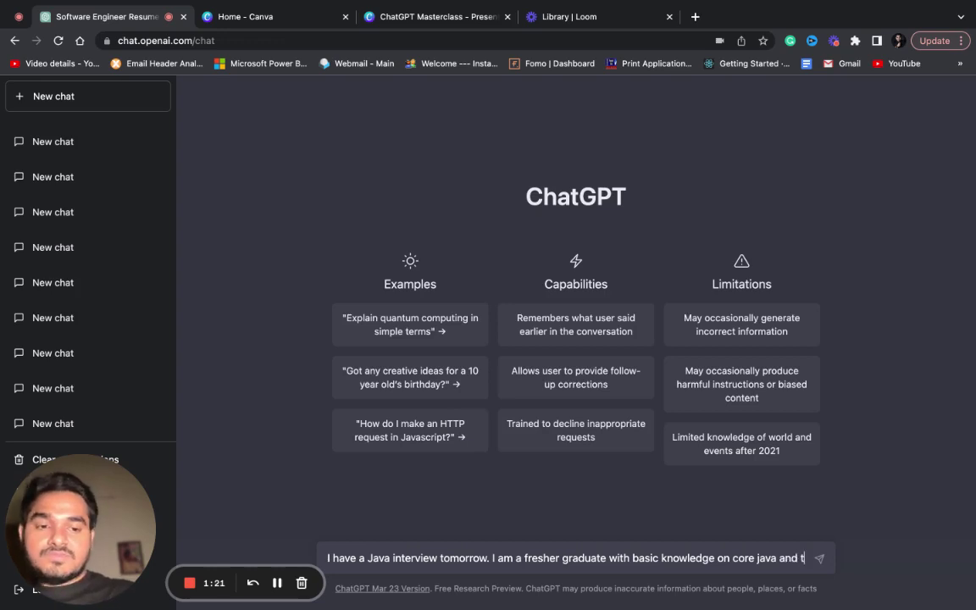
text(he intervi)
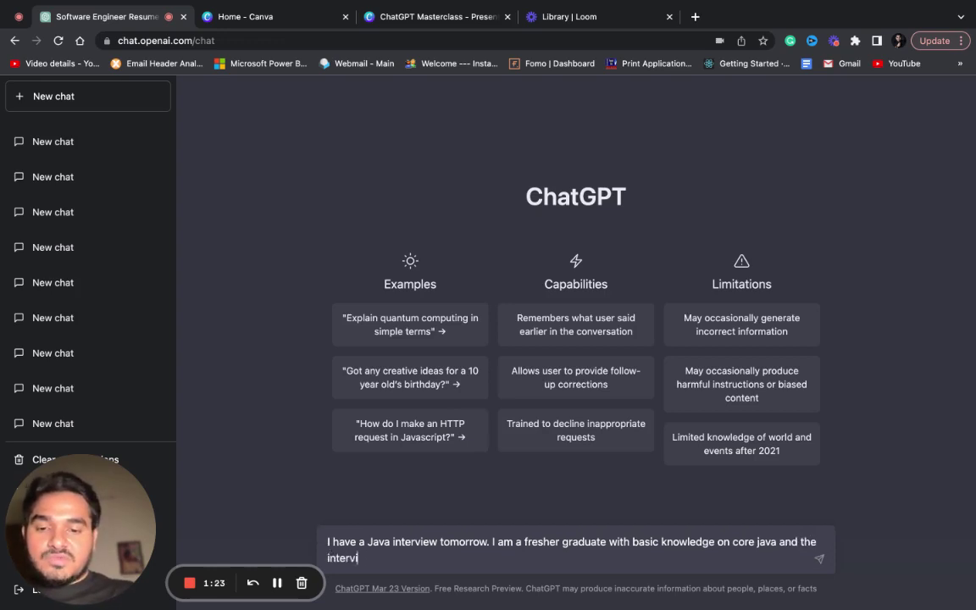
text(ew is for a c)
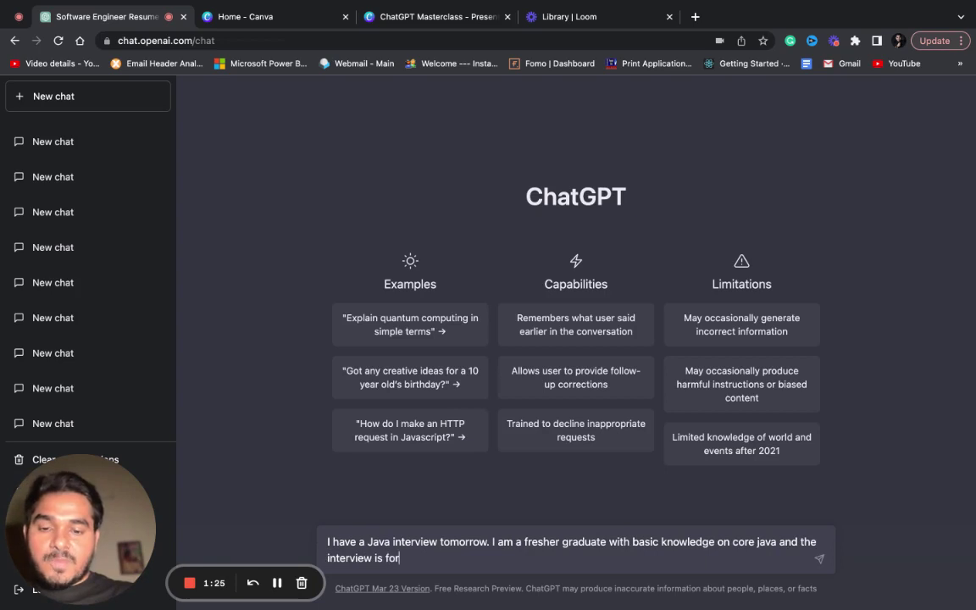
text(ompan)
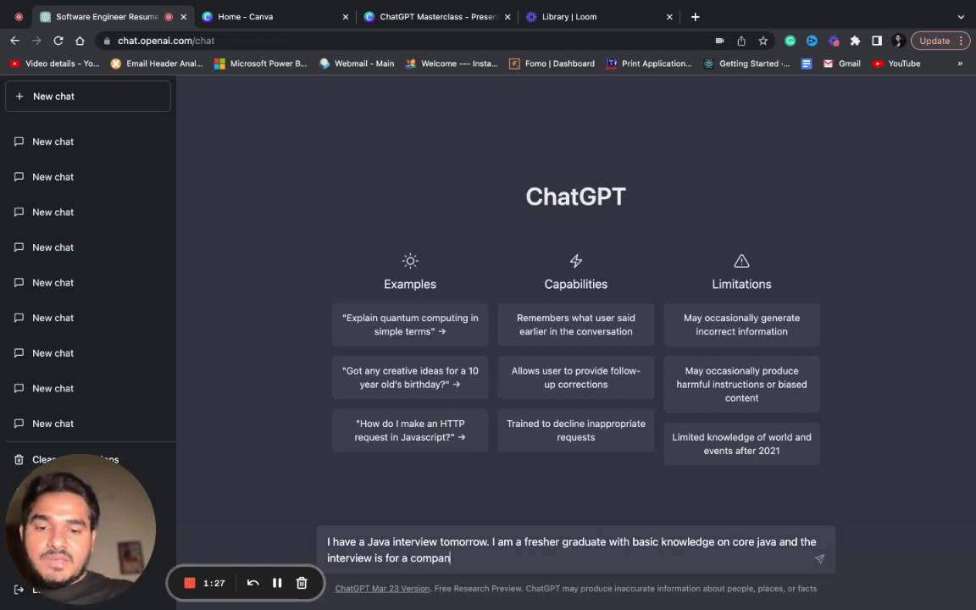
text(y called abc. Ca)
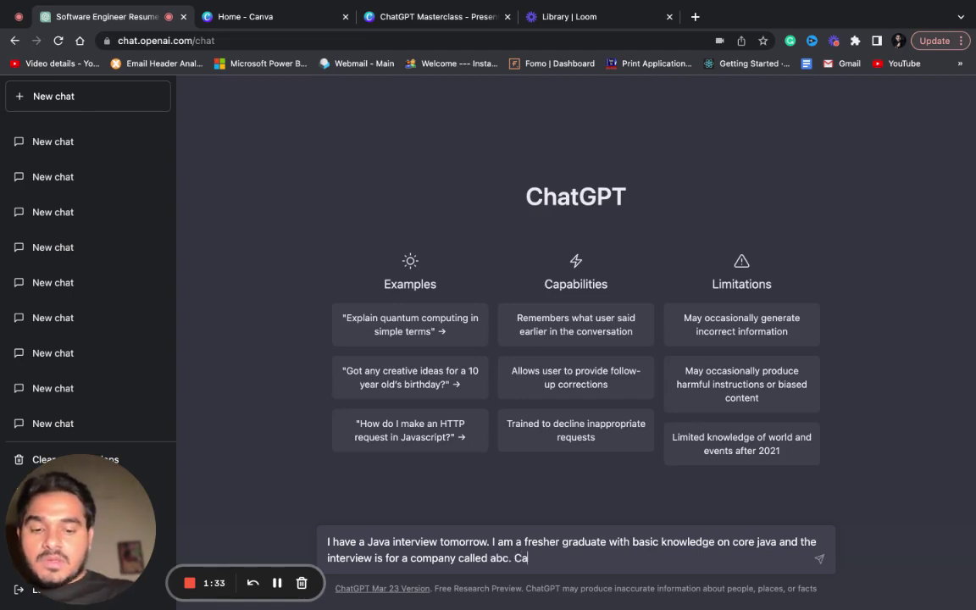
text(n you help with t)
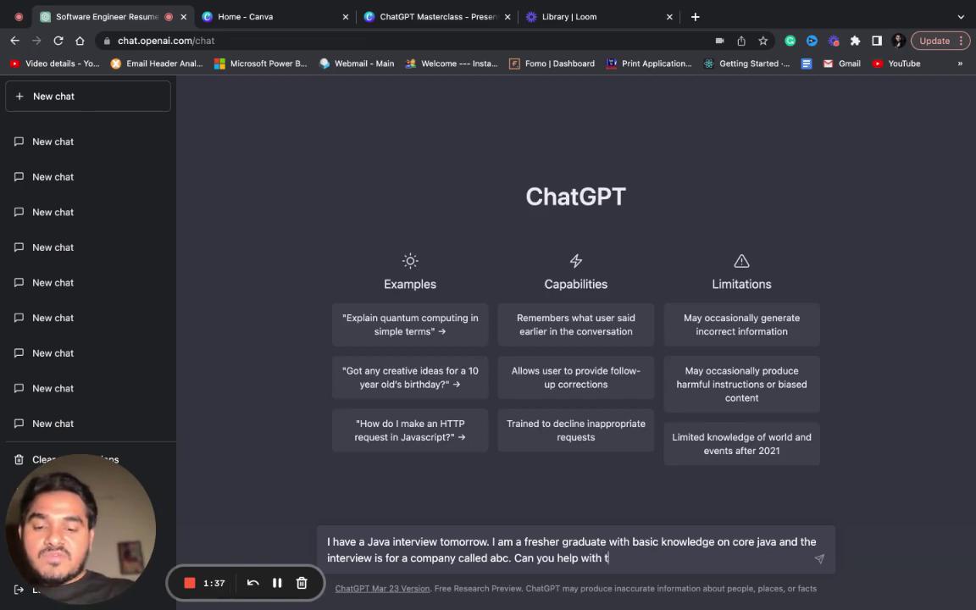
key(BackSpace)
text(a roadm)
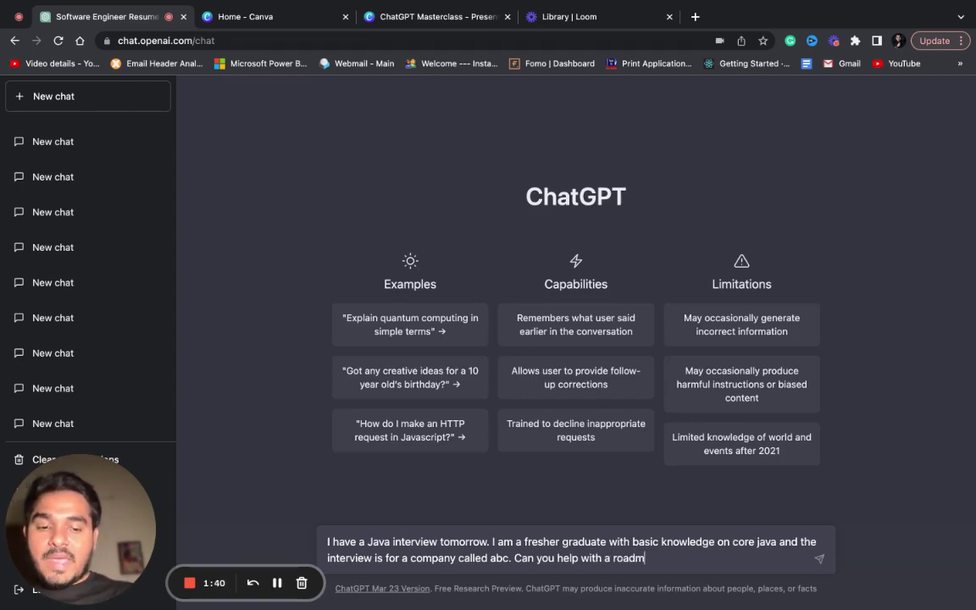
text(ap tha)
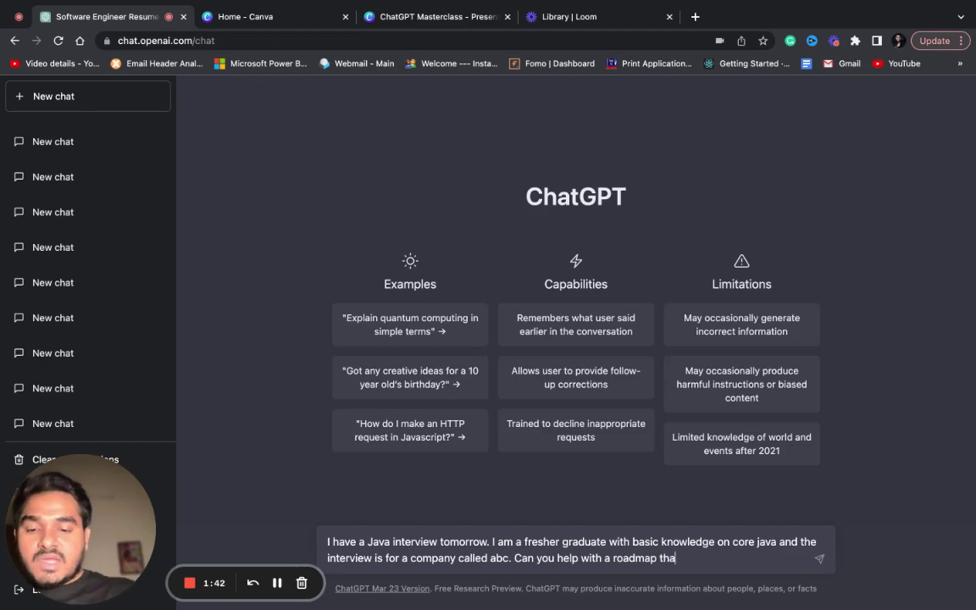
text(t will help me)
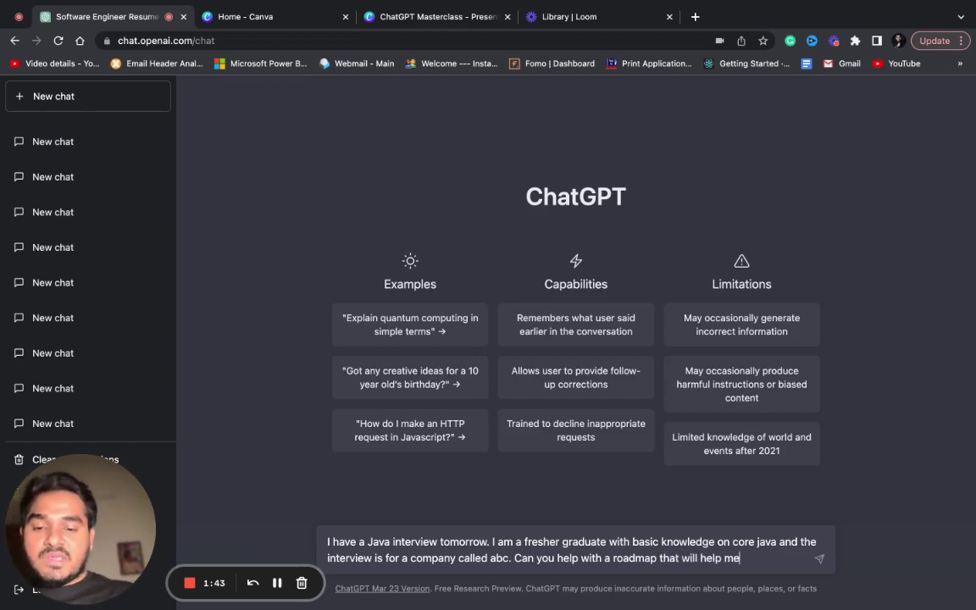
text( prepare)
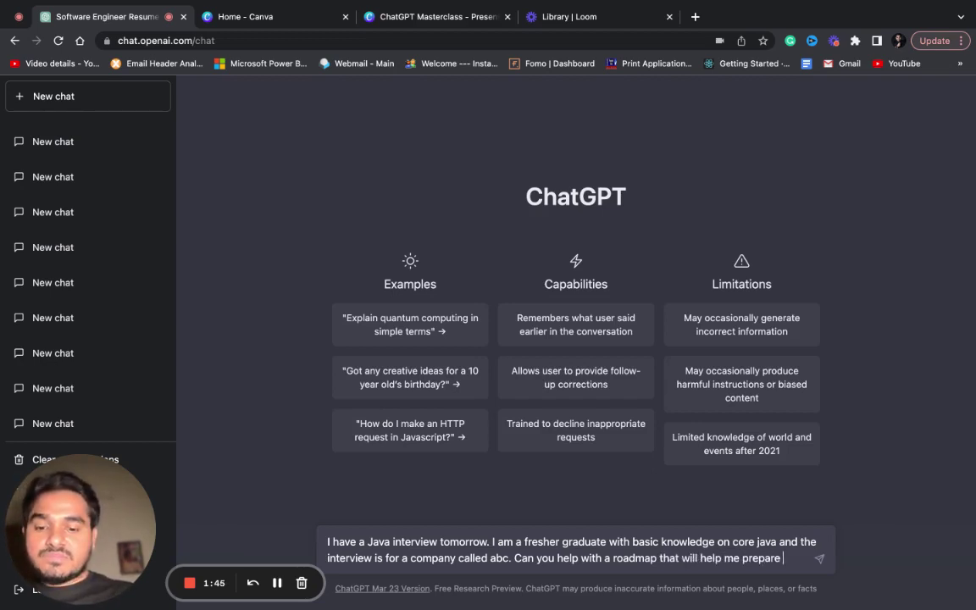
text( for this in)
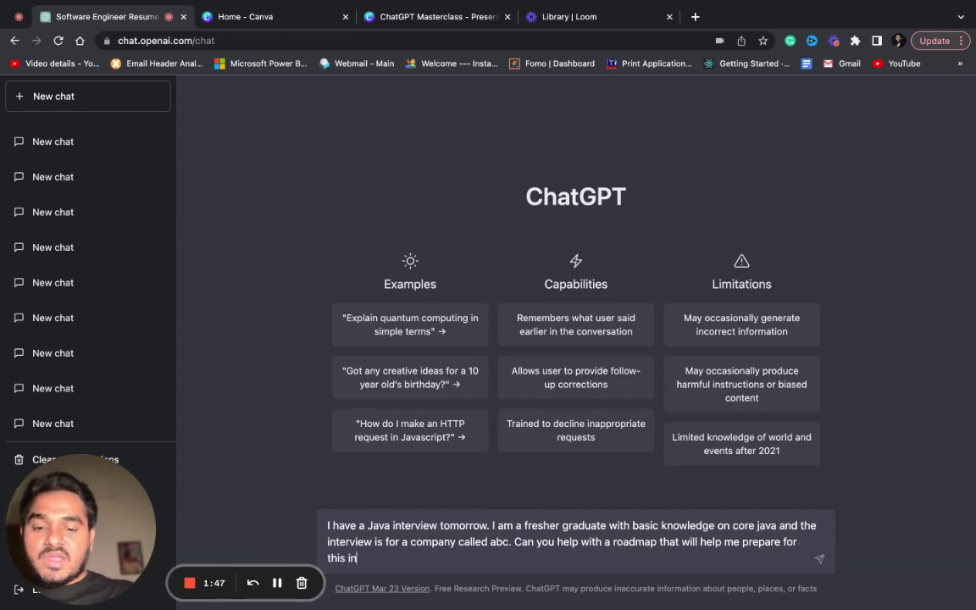
text(terview in a )
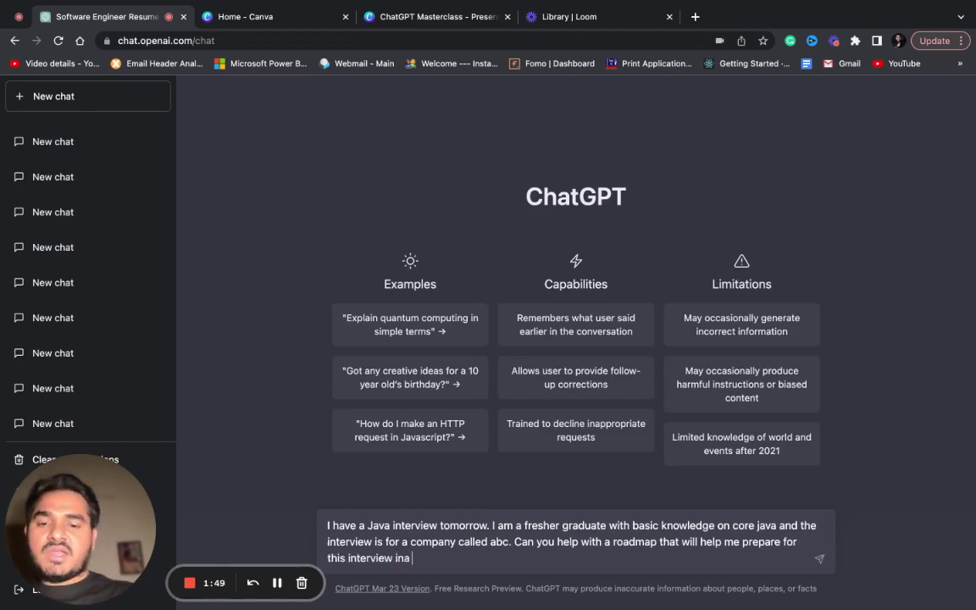
text(we)
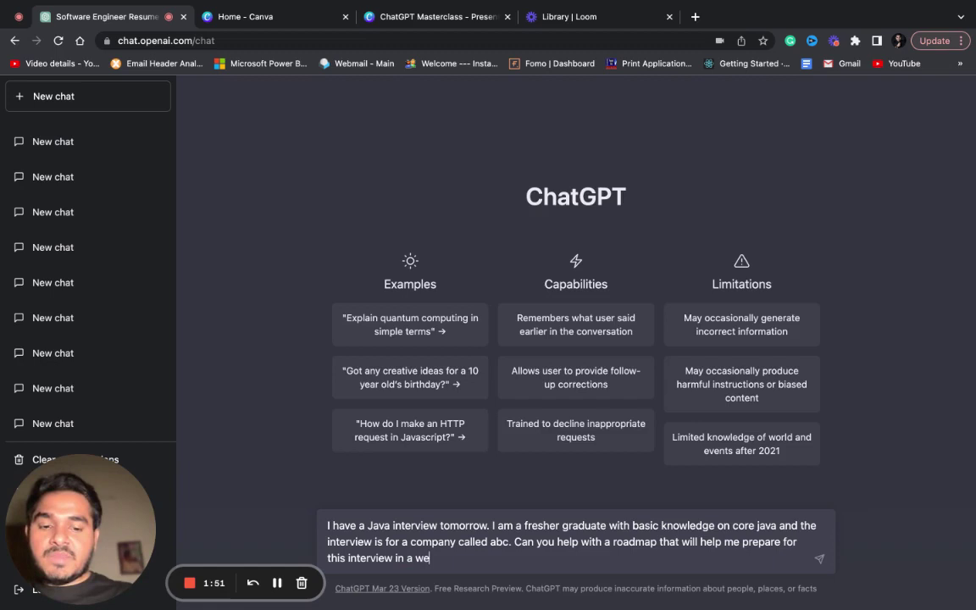
text(ek.)
key(Return)
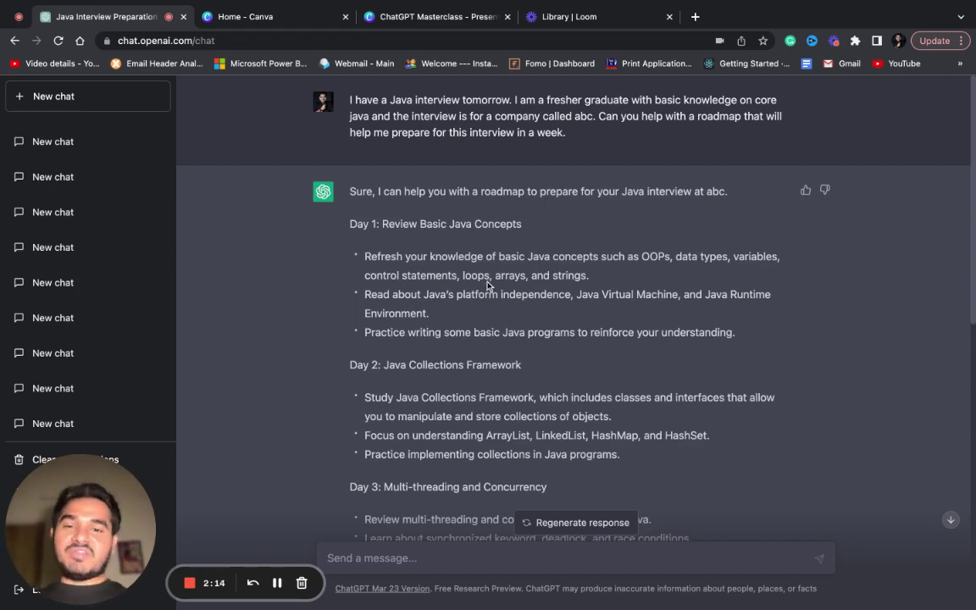
Step: Read the roadmap from Day 1 basic concepts down to Day 7 review and the good-luck note
scroll(449, 356, down, 2)
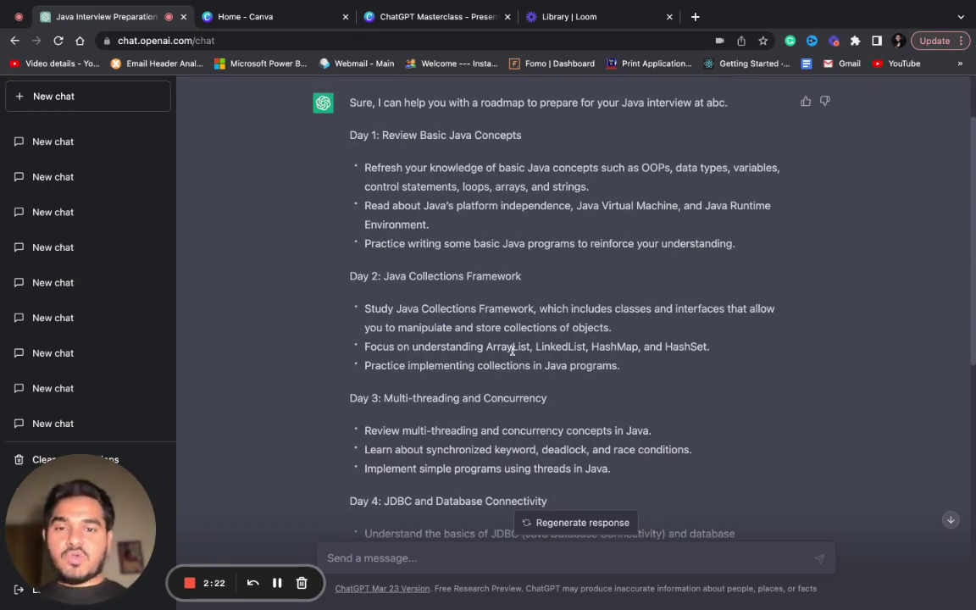
scroll(556, 364, down, 1)
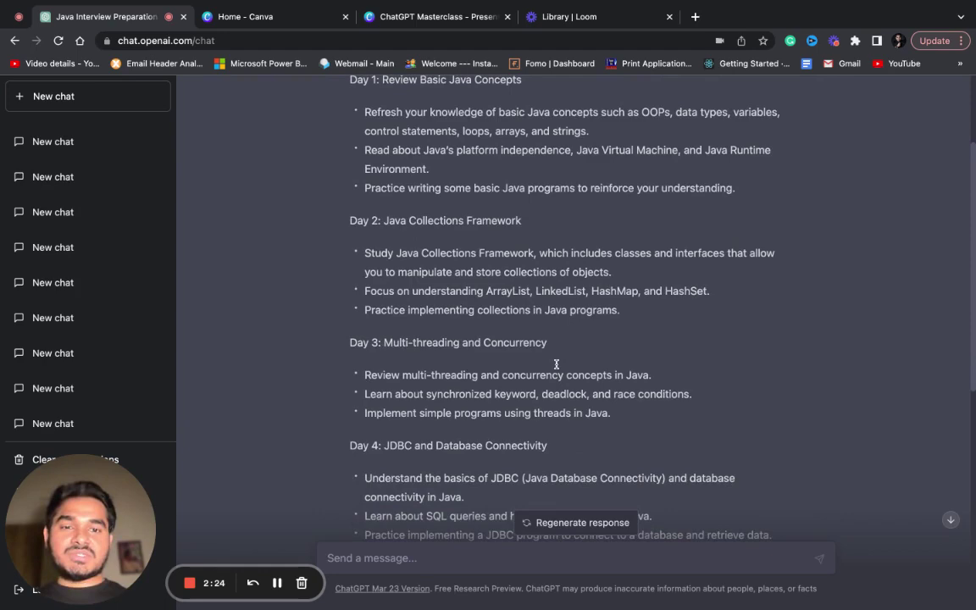
scroll(598, 343, down, 1)
scroll(598, 343, down, 1)
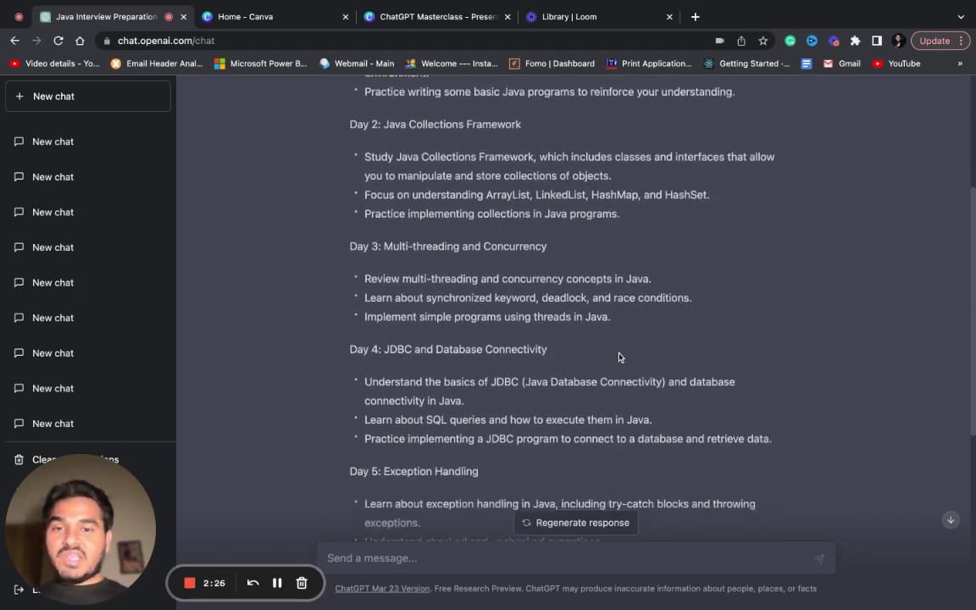
scroll(598, 343, down, 1)
scroll(522, 263, down, 1)
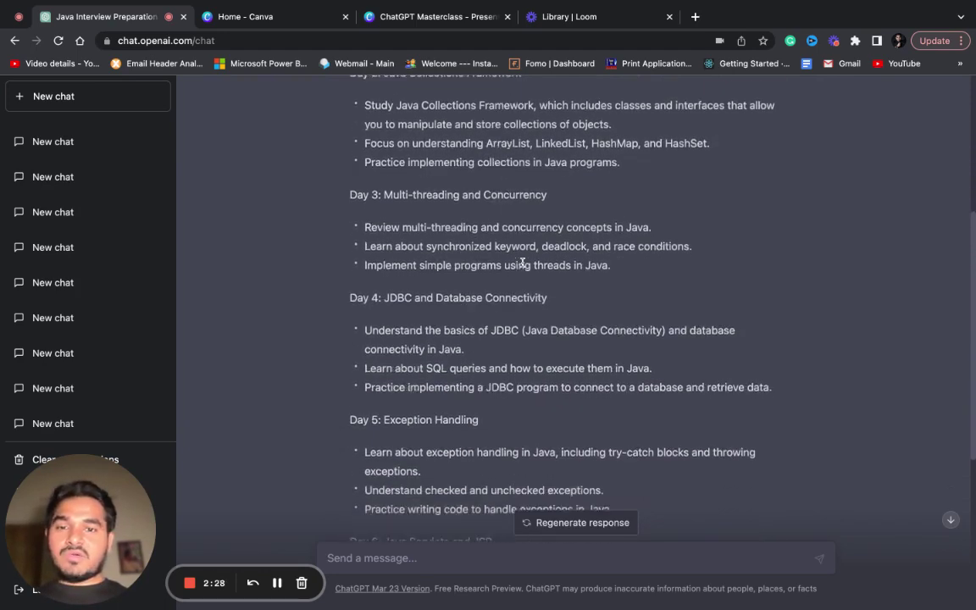
scroll(521, 263, down, 1)
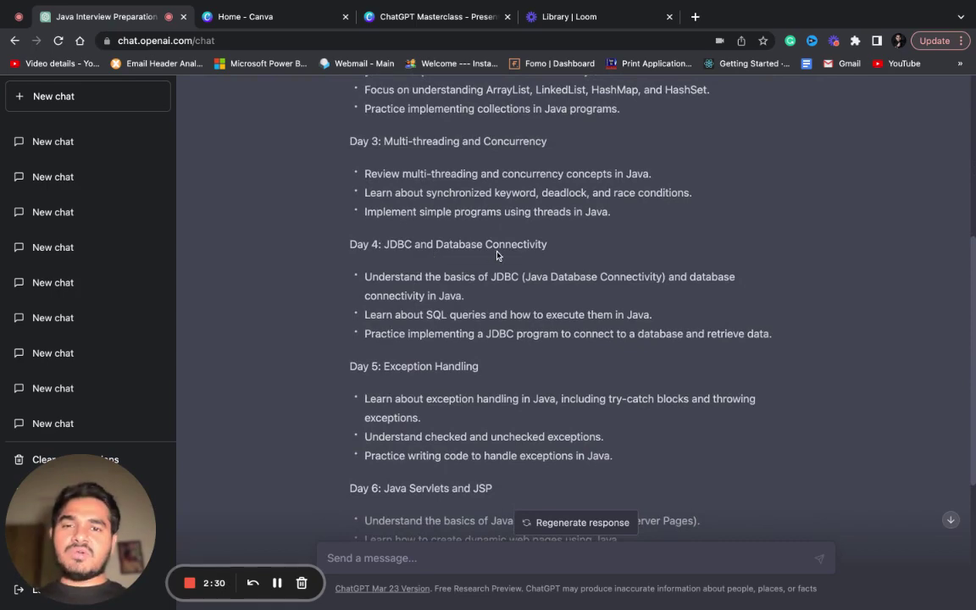
scroll(497, 255, down, 2)
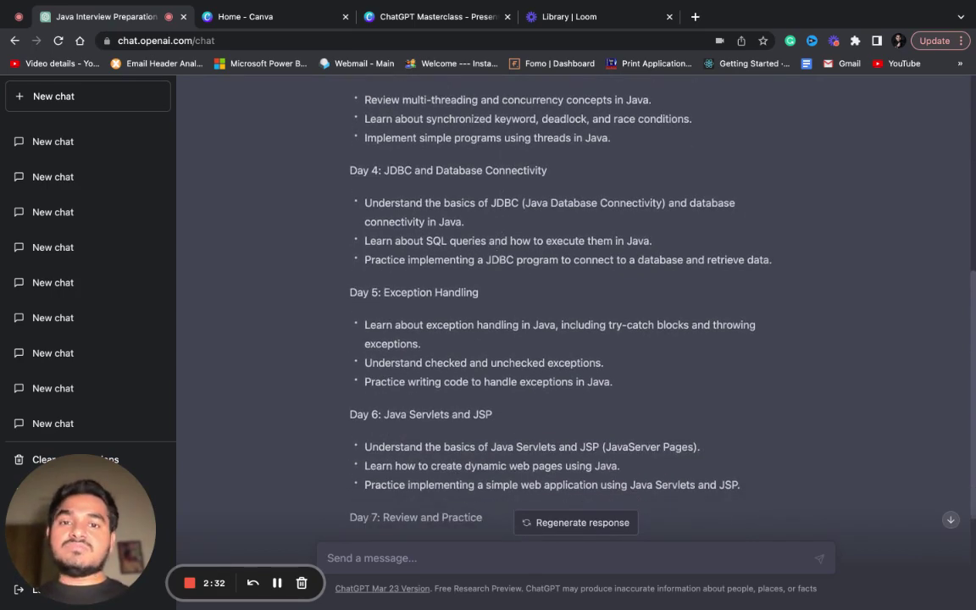
scroll(559, 305, down, 2)
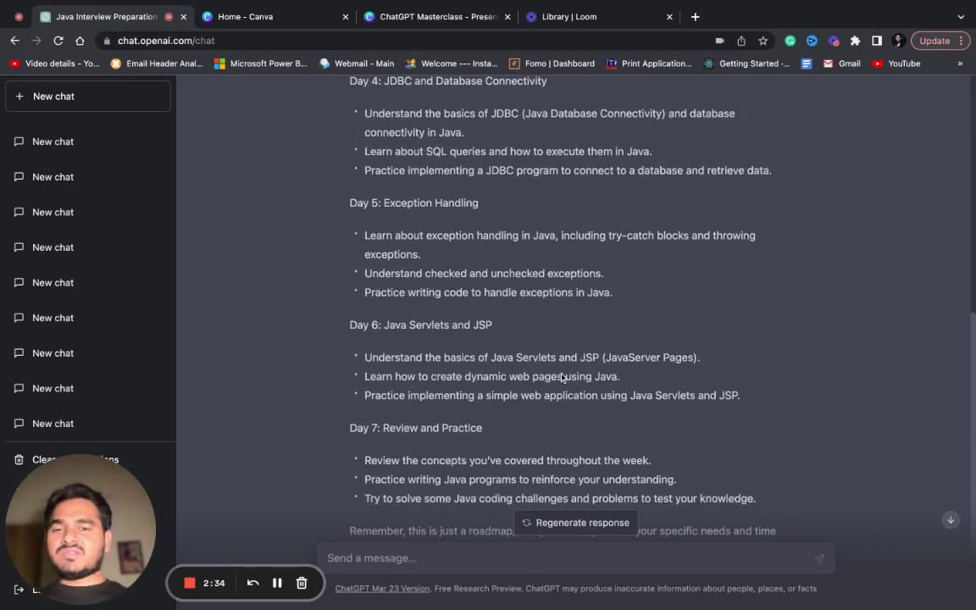
scroll(506, 339, down, 2)
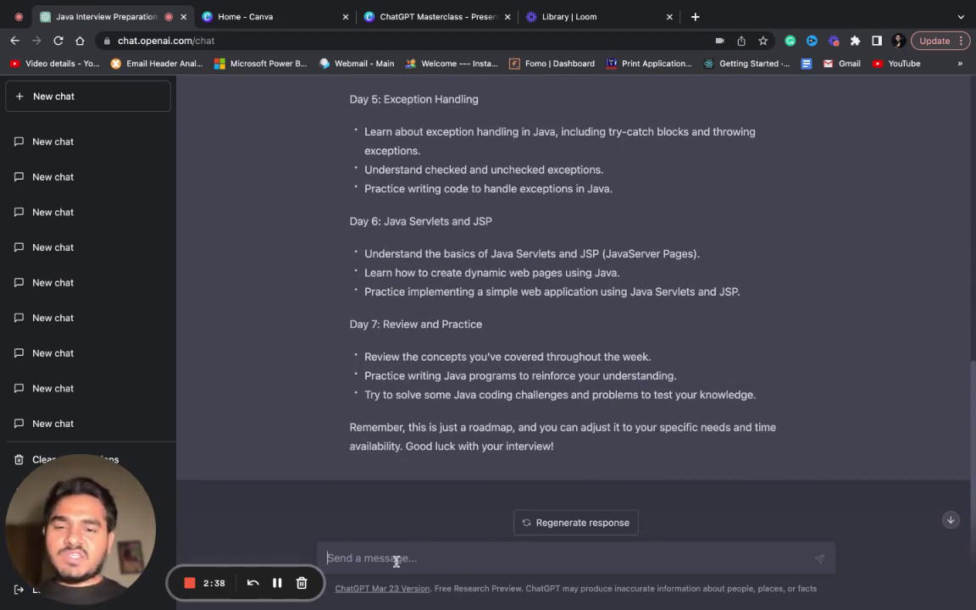
Step: Send the follow-up 'Can you suggest some basic interview questions'
text(Can )
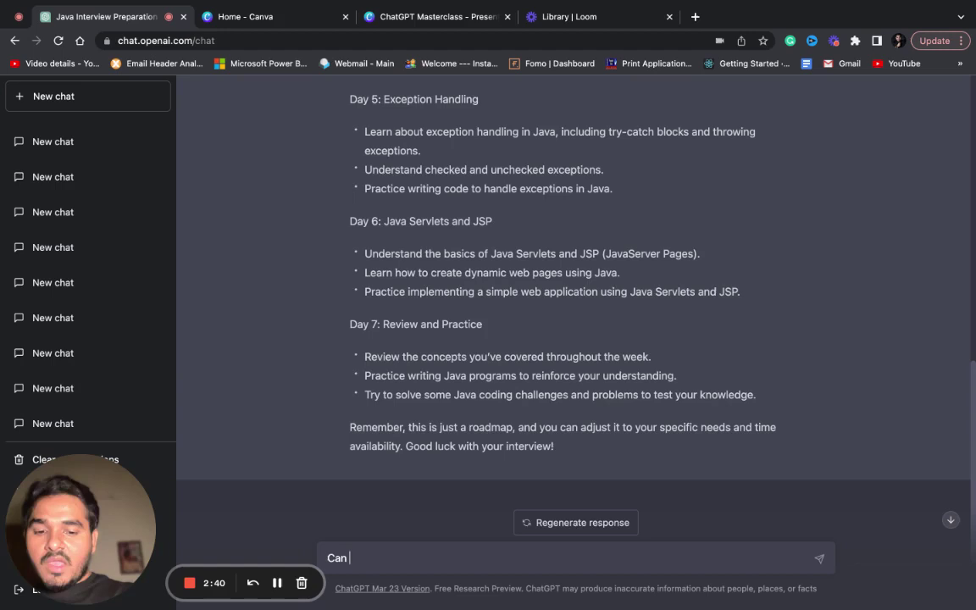
text(you suggest)
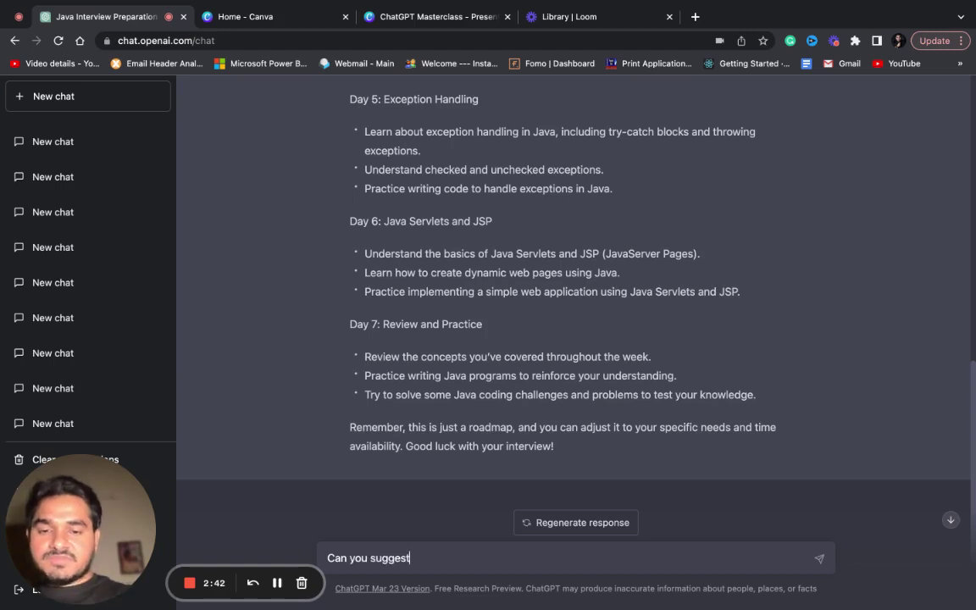
text( some basi)
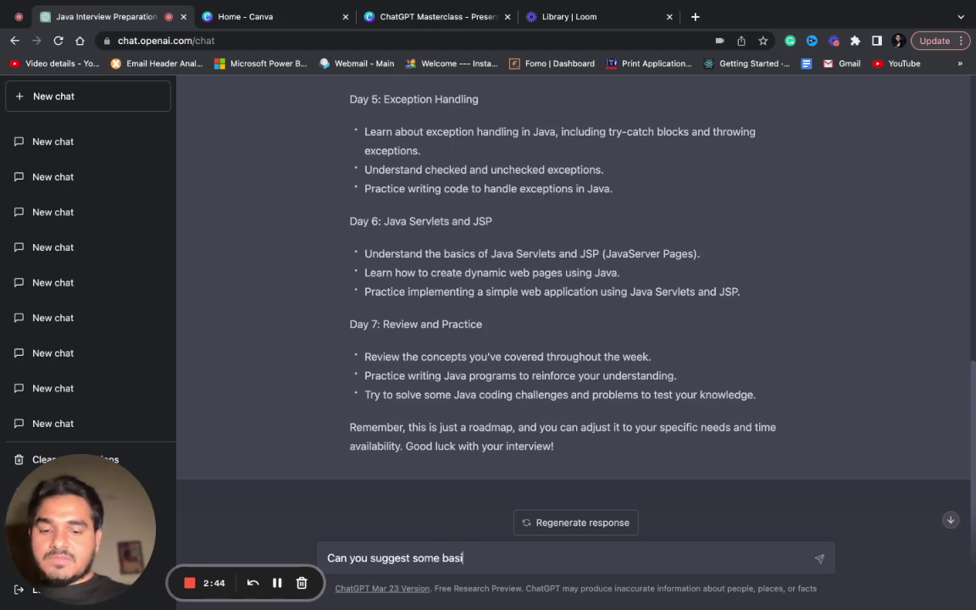
text(c interview)
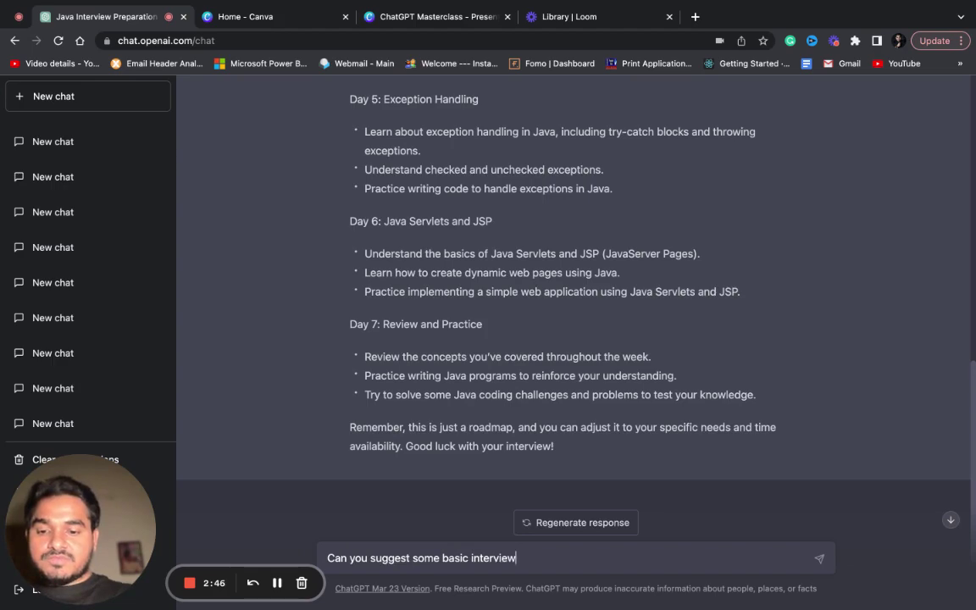
text( questions)
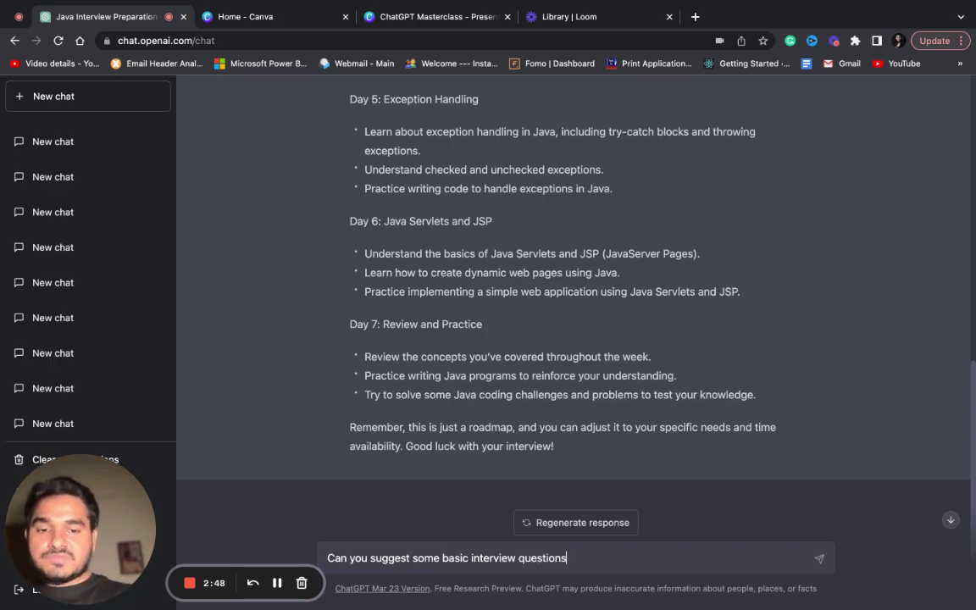
key(Return)
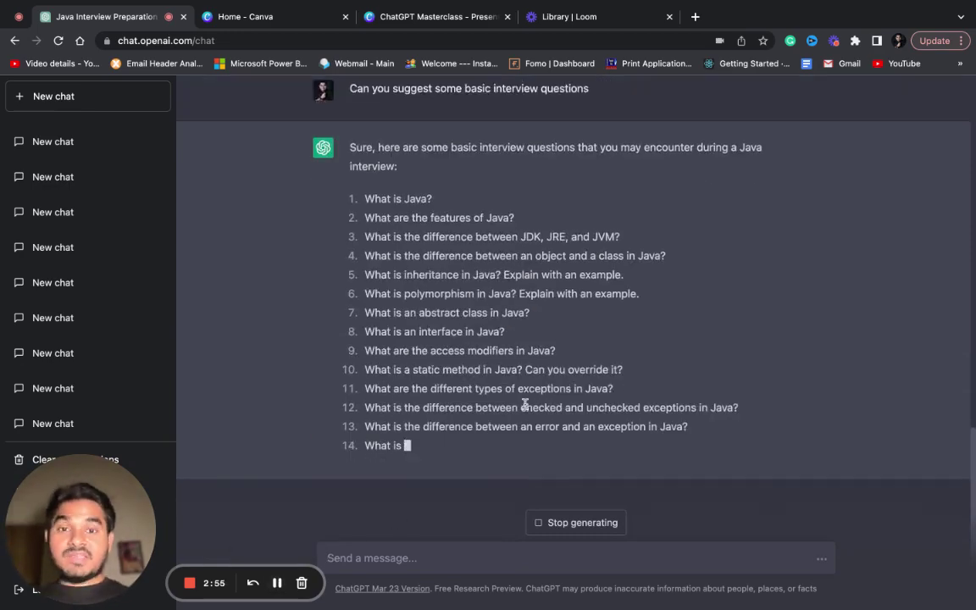
Step: Scroll back to the roadmap, then down through the twenty basic Java interview questions
scroll(559, 381, up, 1)
scroll(559, 381, up, 2)
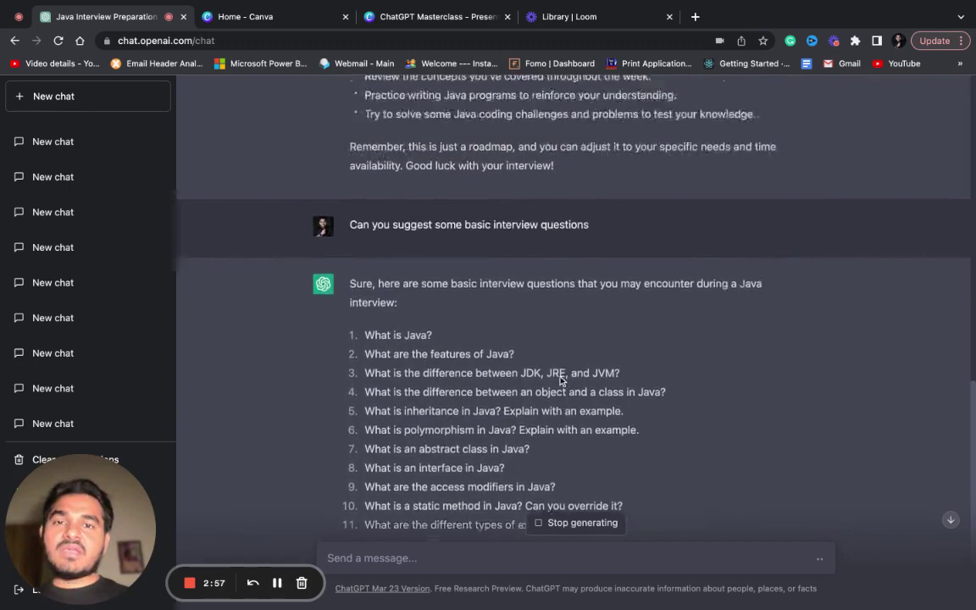
scroll(559, 381, up, 2)
scroll(560, 339, up, 1)
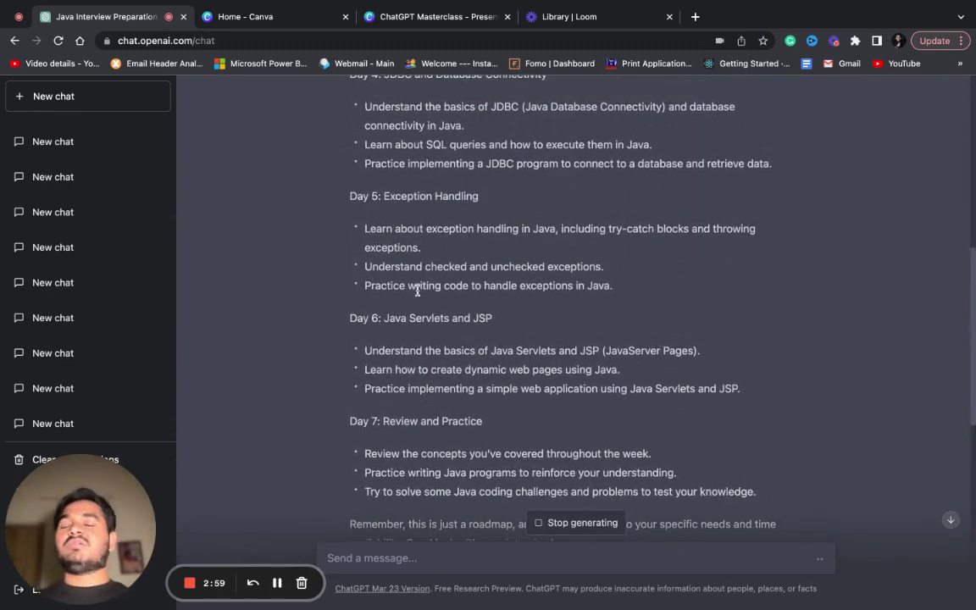
scroll(417, 290, down, 1)
scroll(390, 293, down, 1)
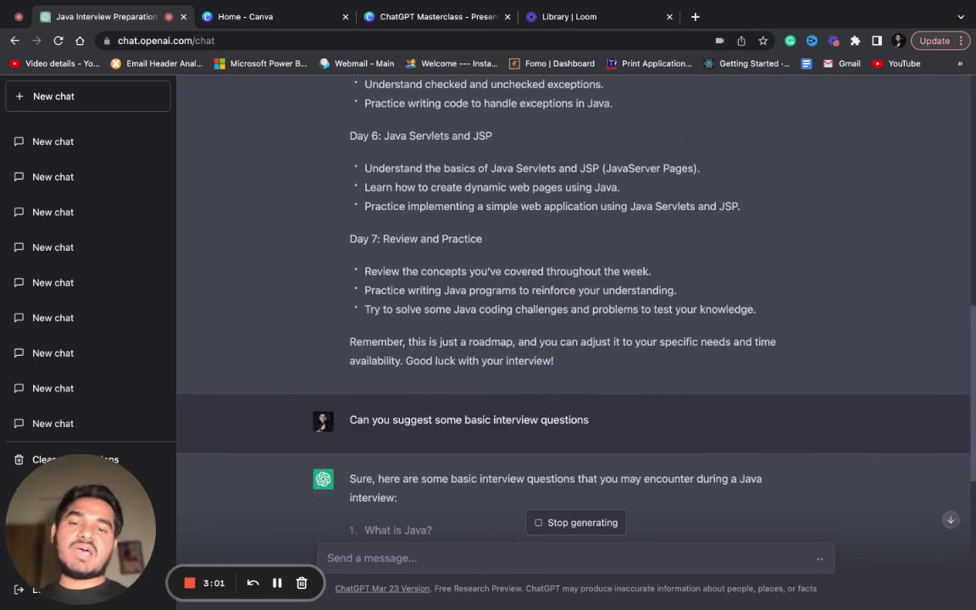
scroll(390, 294, down, 1)
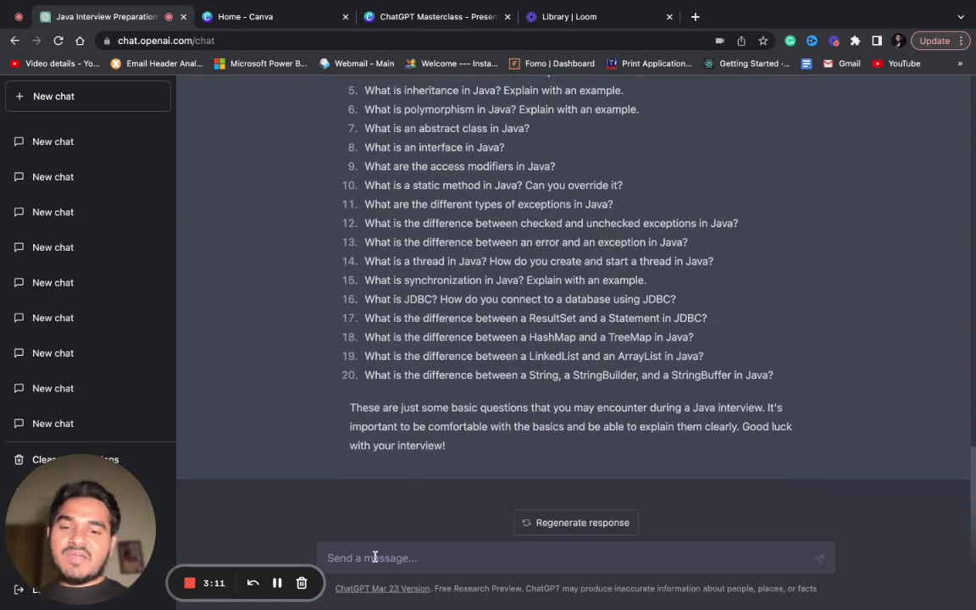
Step: Type the prompt 'Act as a java professional and take an interview for a fresher role'
click(373, 559)
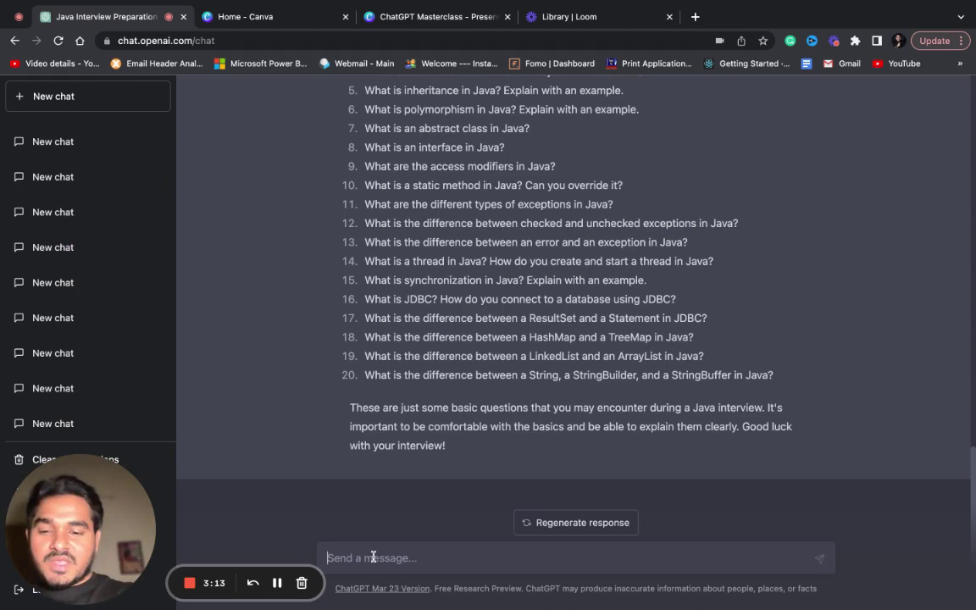
text(Act as a )
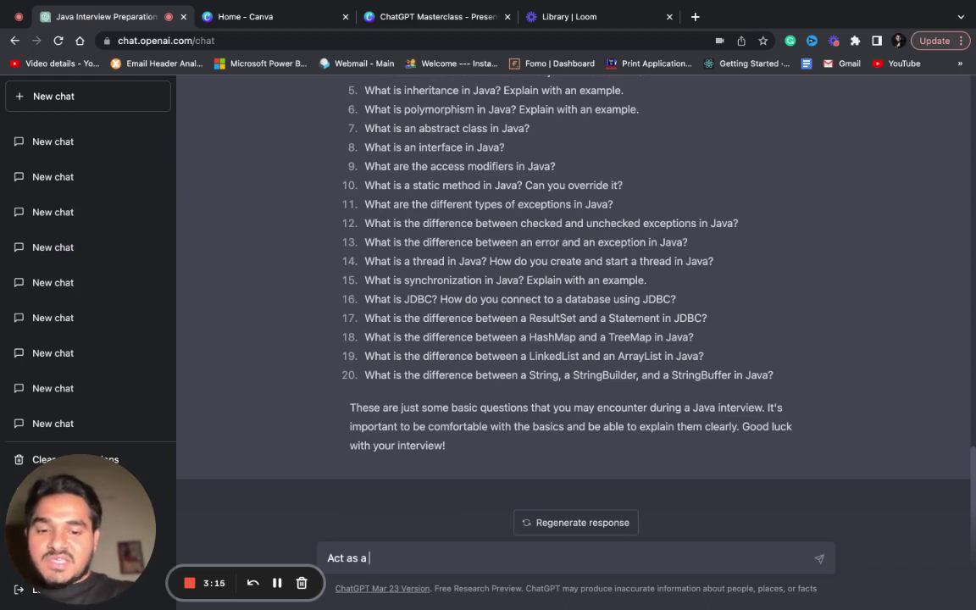
text(java profes)
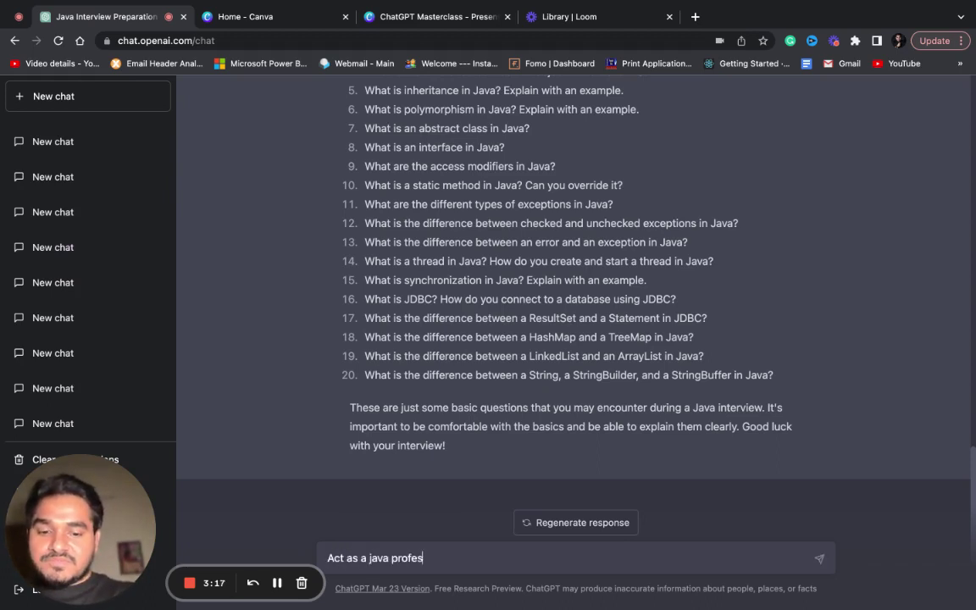
text(sional and tak)
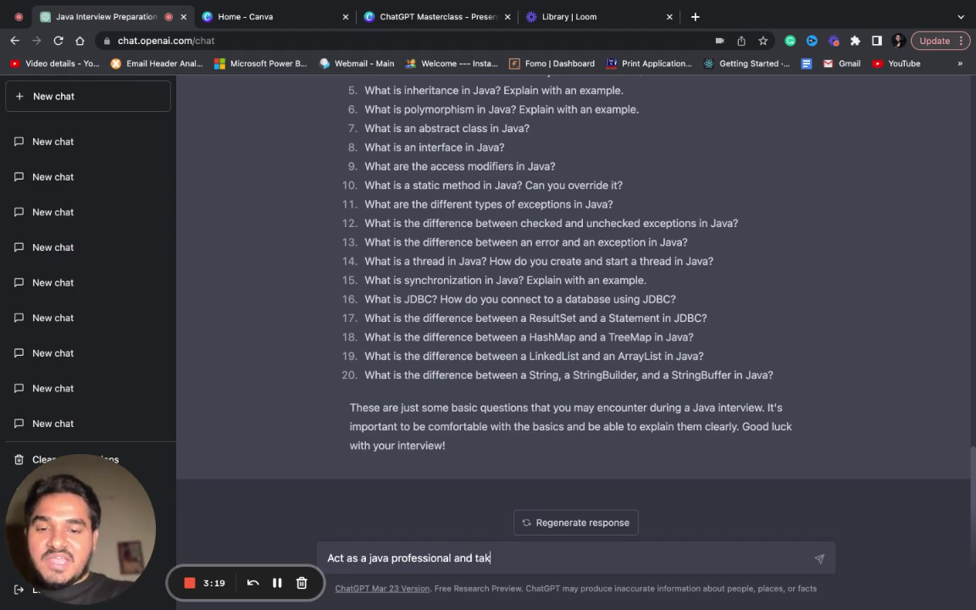
text(e an interv)
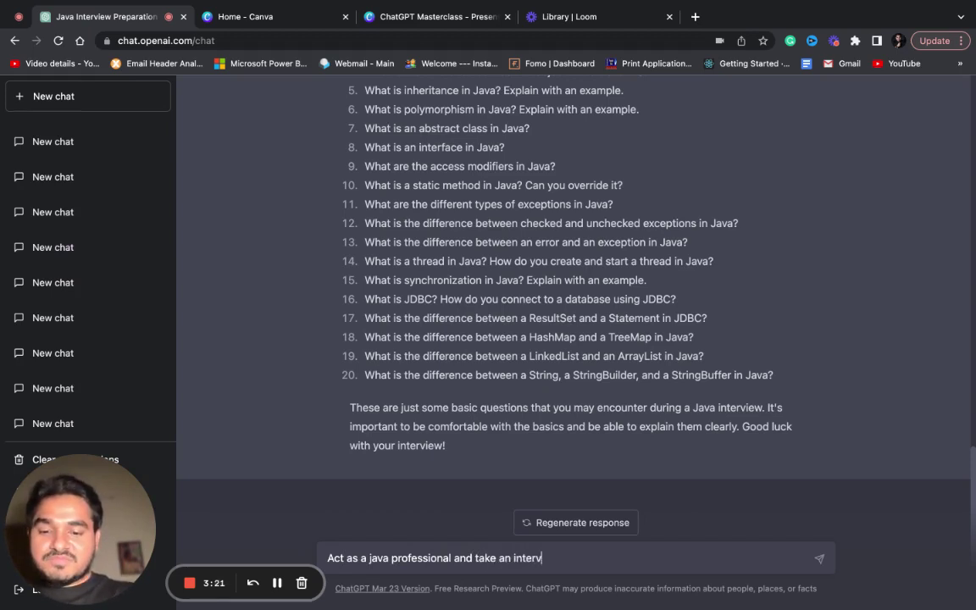
text(iew for a fresher ro)
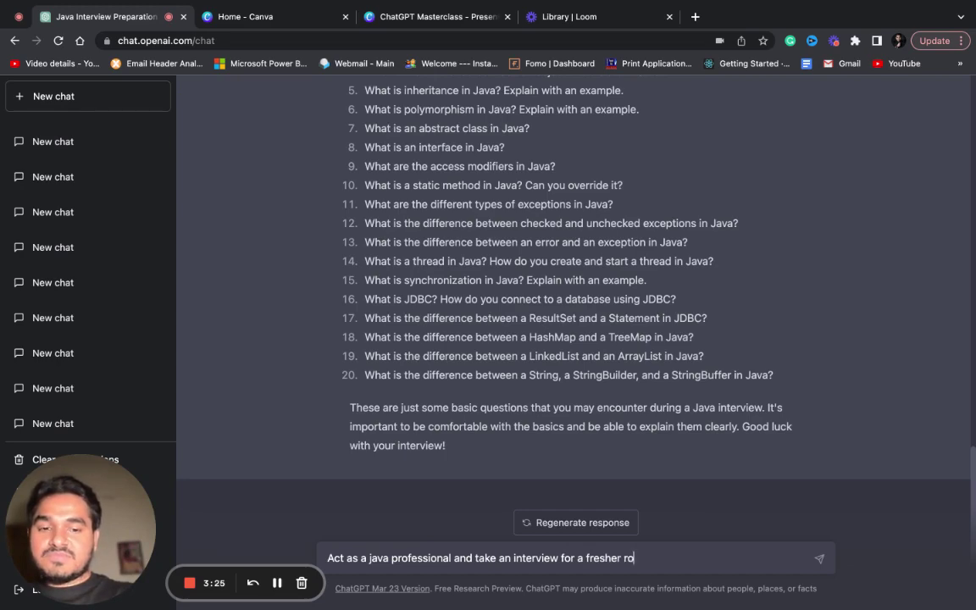
text(le)
Step: Send the act-as-interviewer prompt and review the ten mock Java questions with follow-up advice
key(Return)
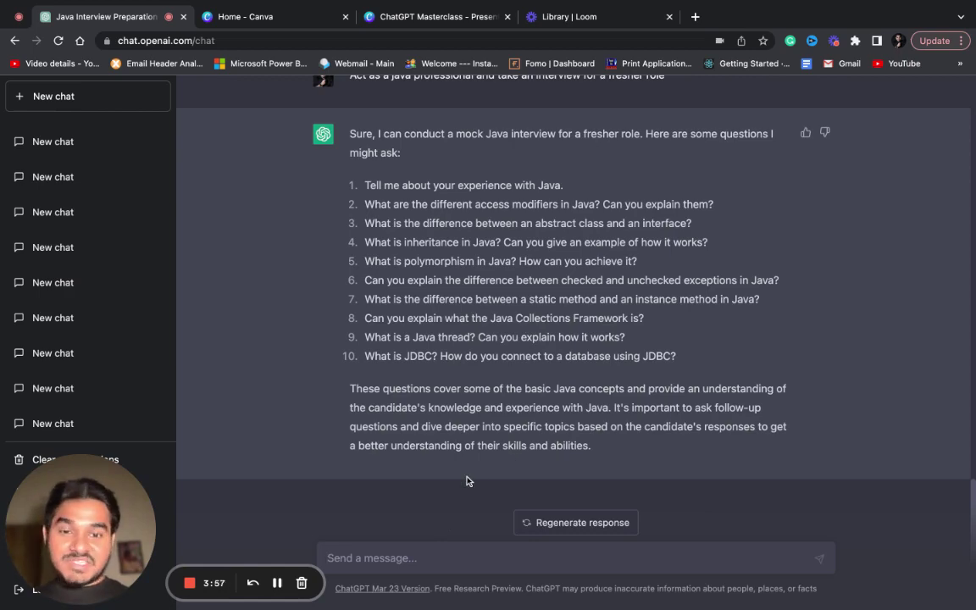
scroll(597, 381, up, 3)
scroll(597, 381, up, 3)
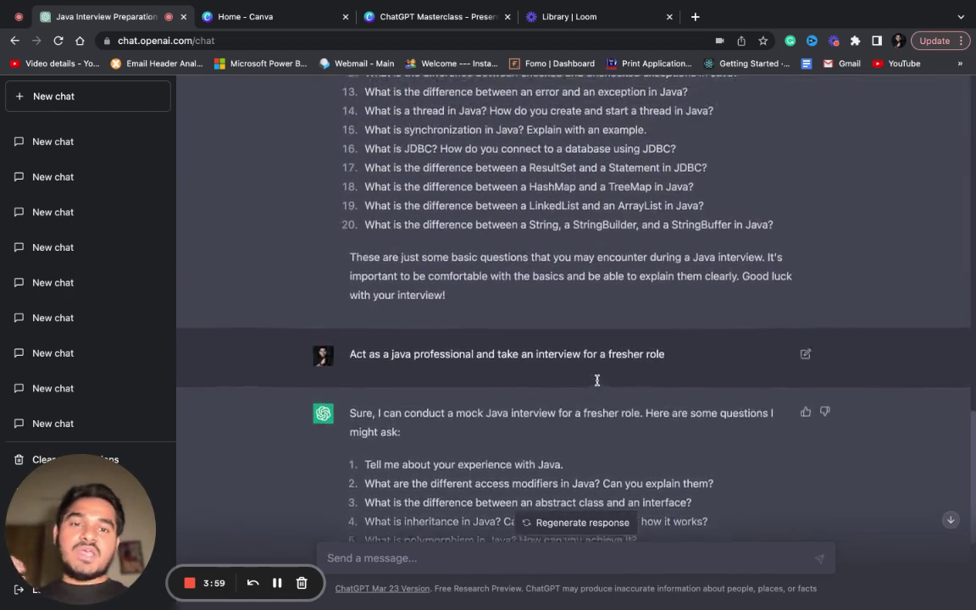
scroll(597, 381, up, 3)
scroll(597, 381, up, 2)
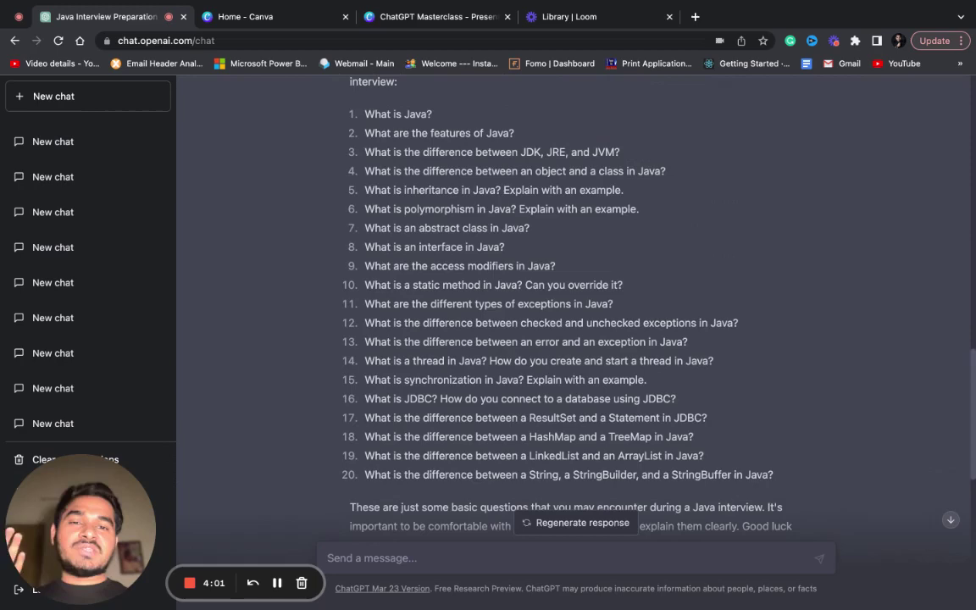
scroll(573, 296, up, 3)
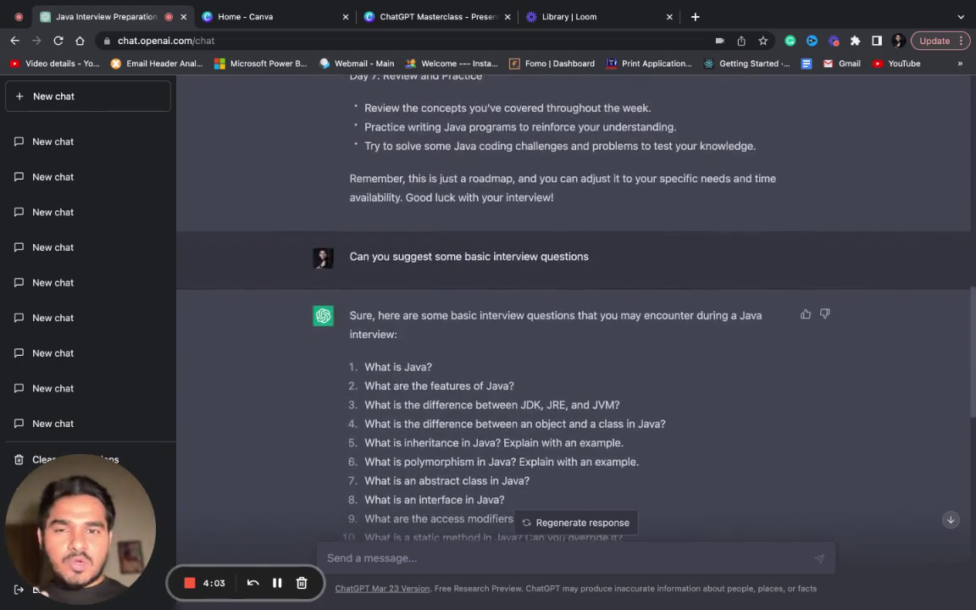
scroll(573, 297, down, 5)
scroll(413, 282, down, 5)
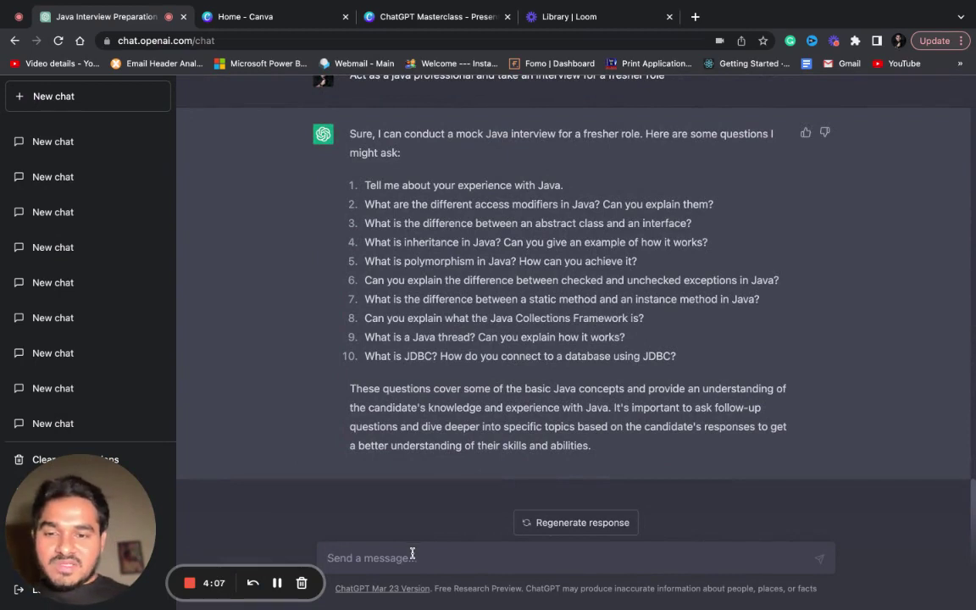
Step: Type 'As an interviewer, what are the basic things that you can expect in a java interview'
text(As )
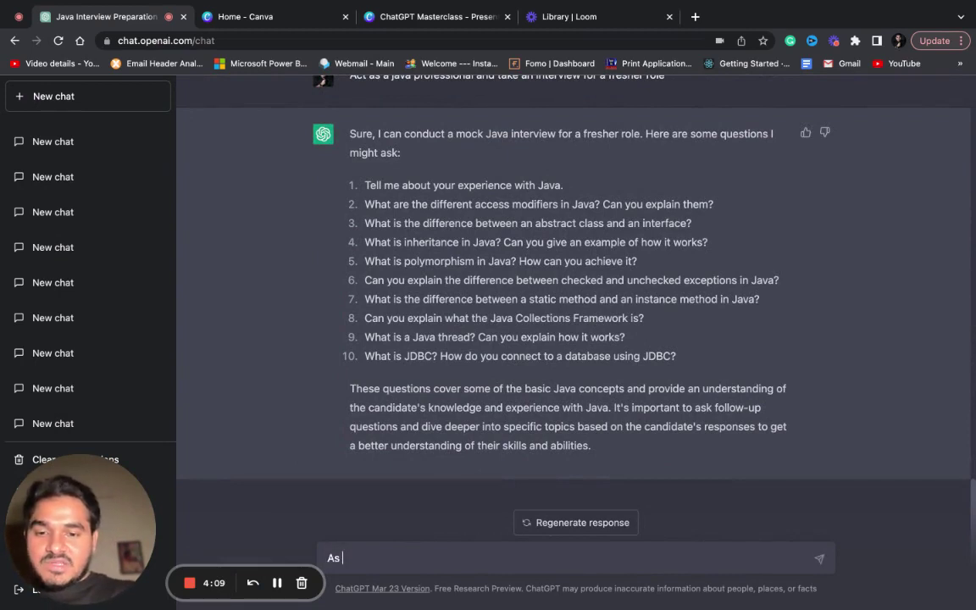
text(an intervie)
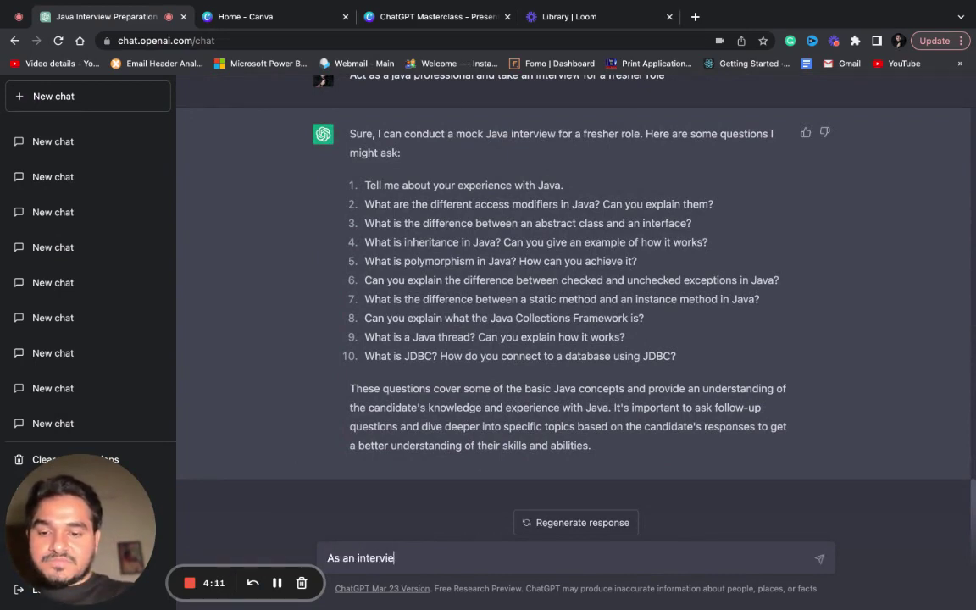
text(wer, what are the ba)
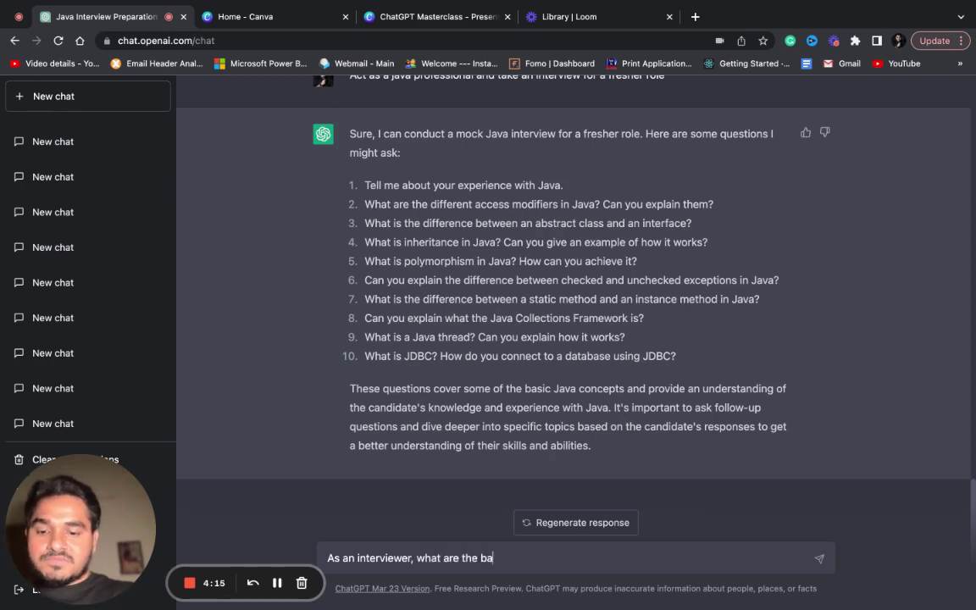
text(sic things tha)
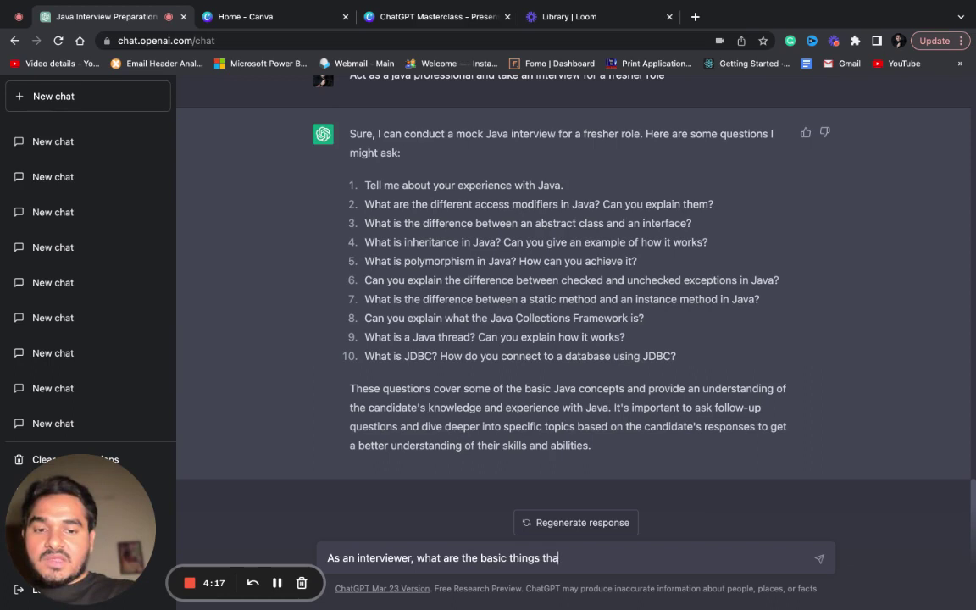
text( expect in a java interview)
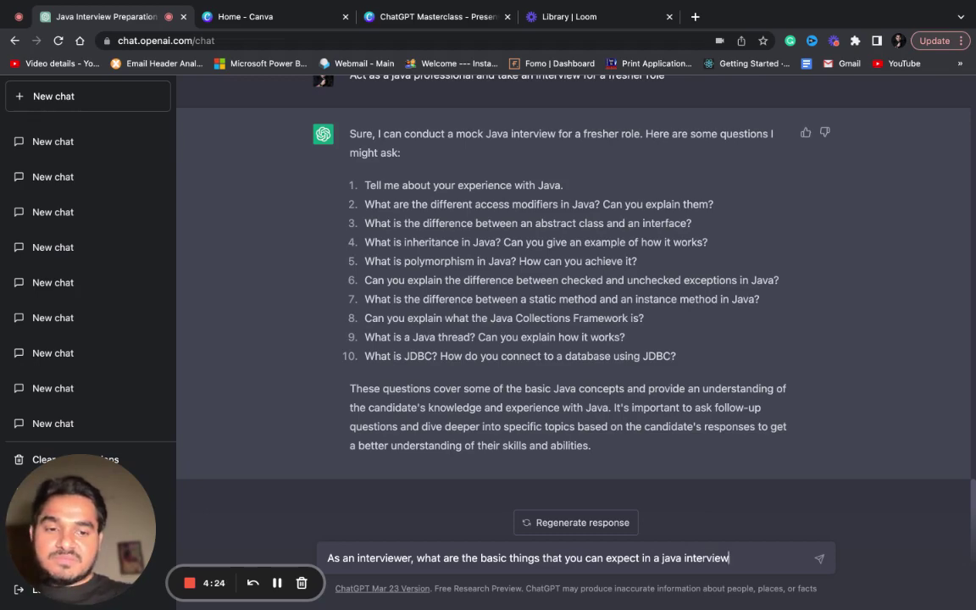
Step: Send the interviewer question and read the seven topics, core concepts and OOPs through JDBC
key(Return)
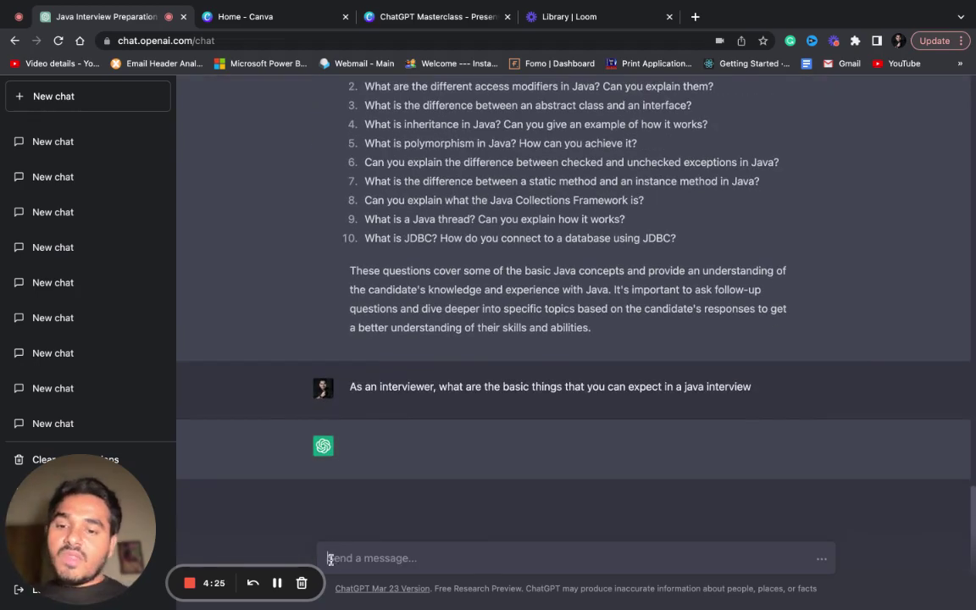
scroll(464, 294, up, 1)
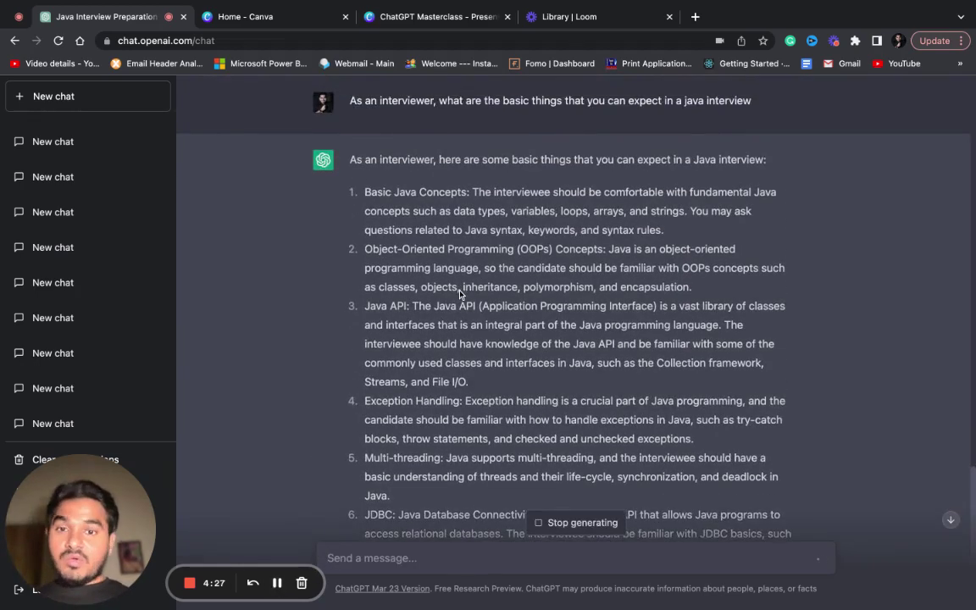
scroll(460, 294, up, 2)
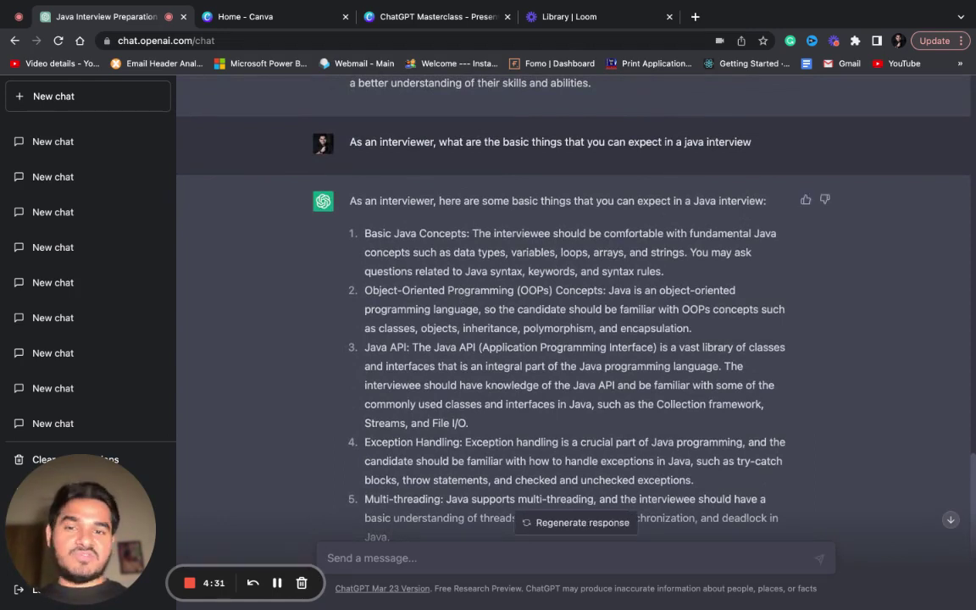
scroll(431, 251, down, 1)
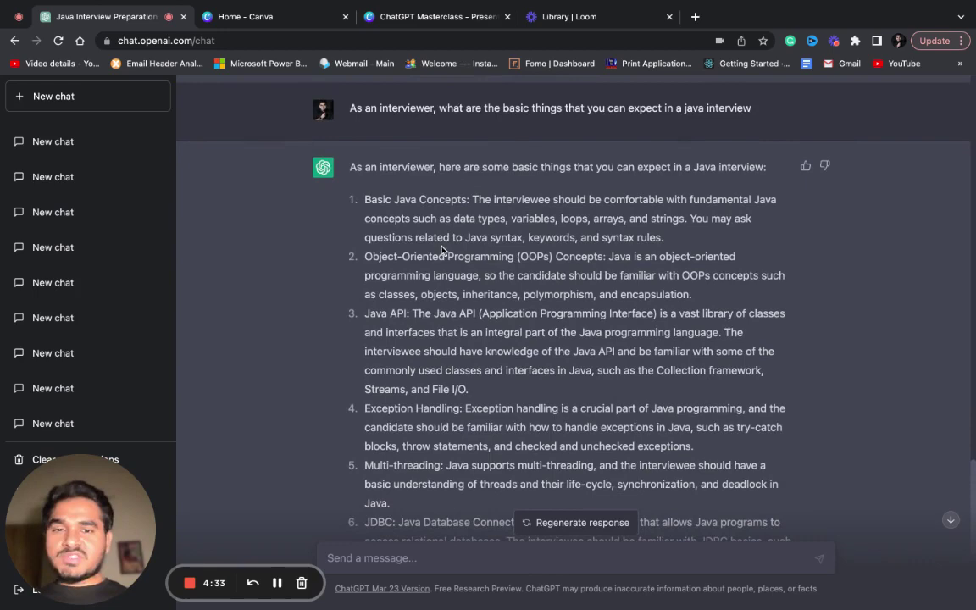
scroll(544, 260, down, 2)
scroll(480, 374, down, 1)
scroll(481, 377, down, 2)
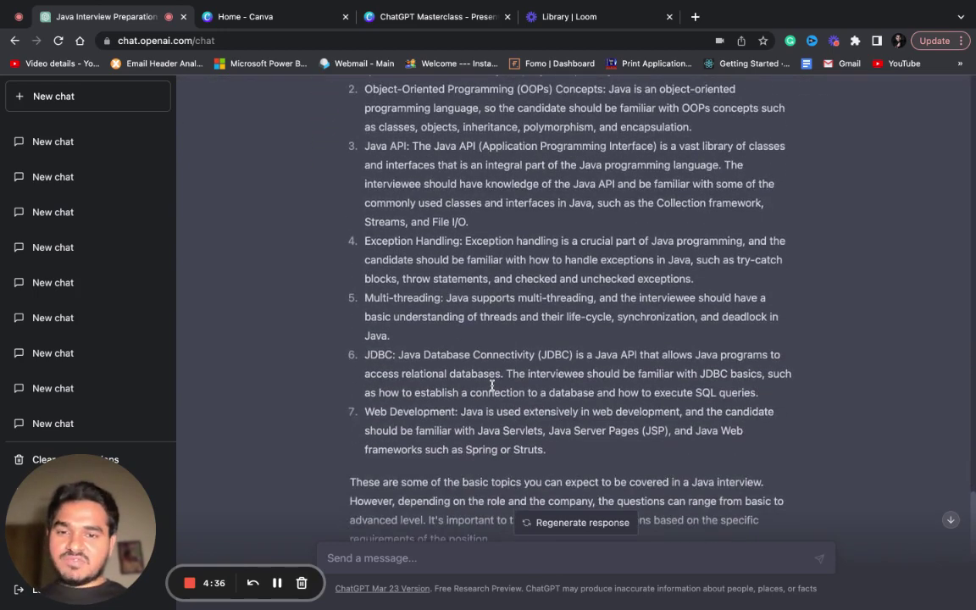
scroll(483, 381, down, 2)
scroll(487, 385, down, 1)
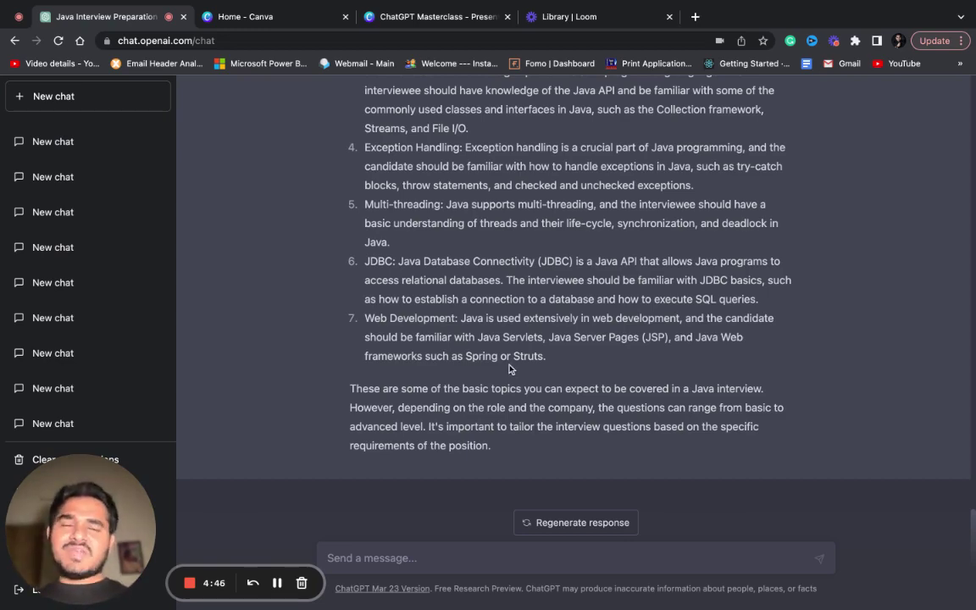
scroll(510, 368, up, 2)
scroll(510, 368, up, 5)
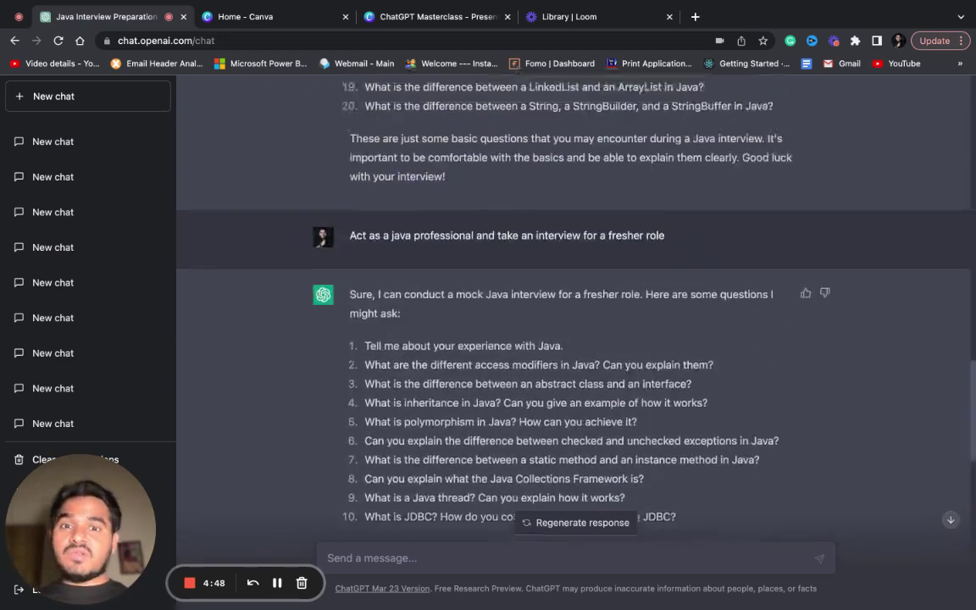
scroll(510, 369, up, 5)
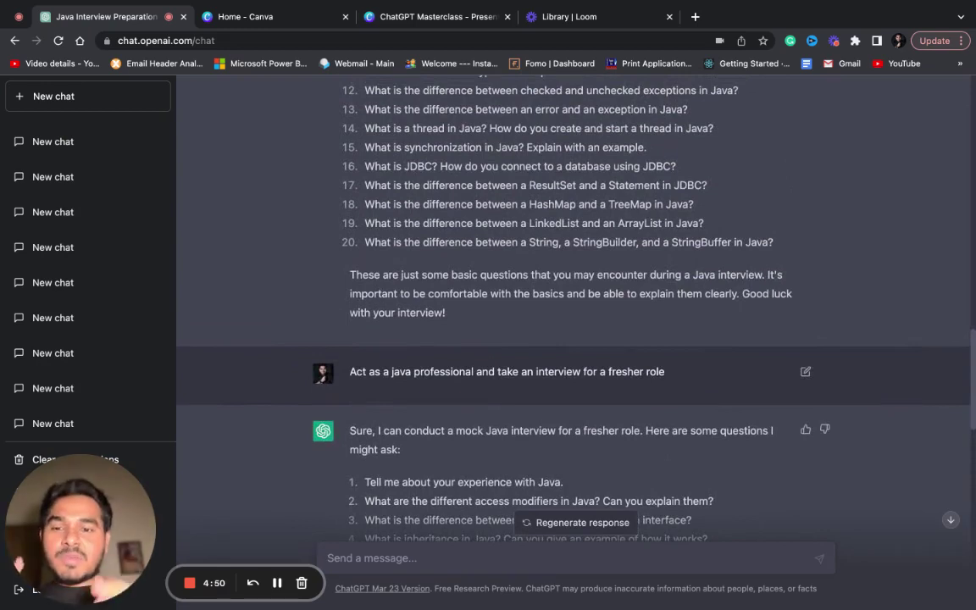